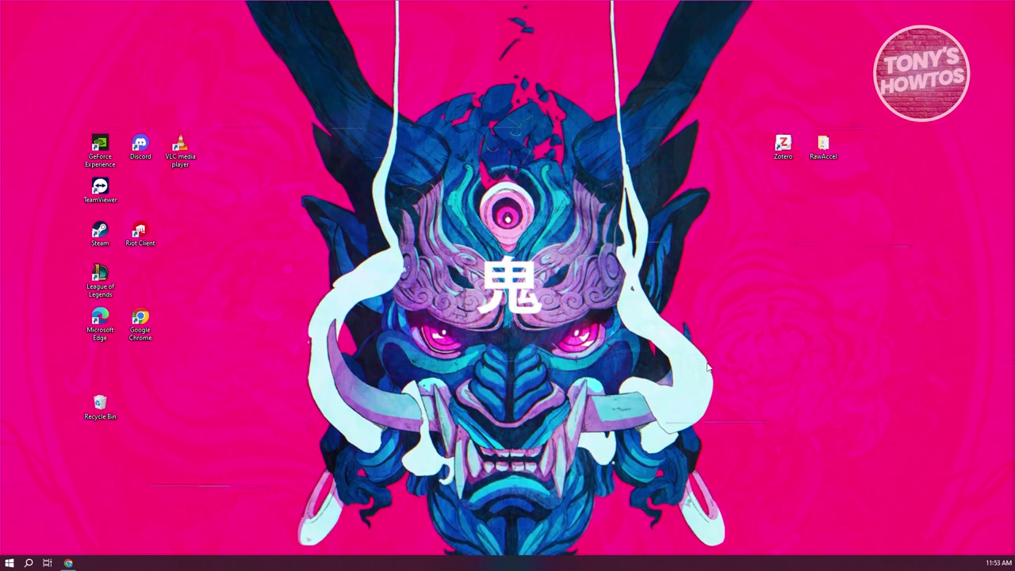
{"action": "left_click", "coordinate": [66, 563]}
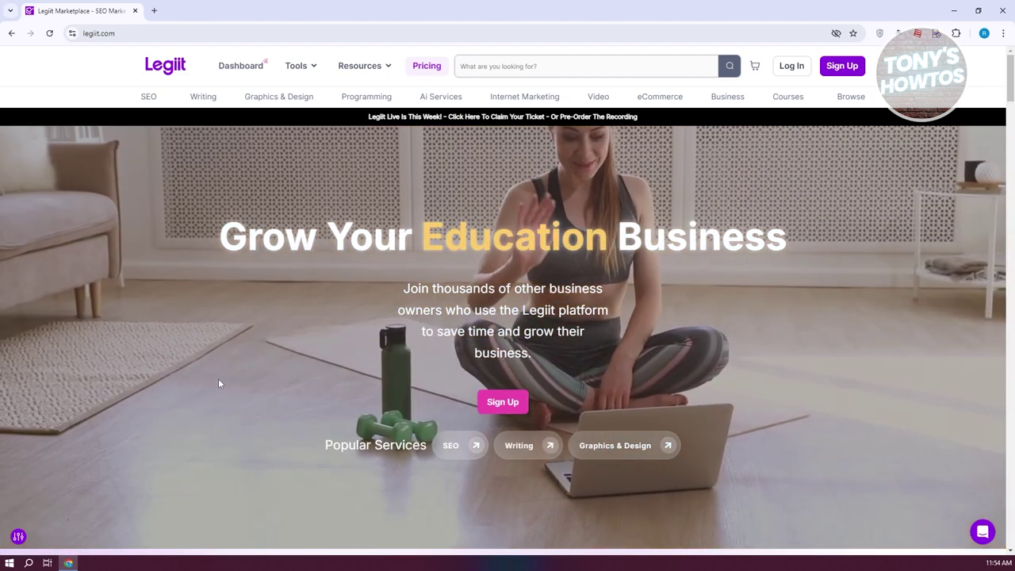
{"action": "left_click", "coordinate": [842, 67]}
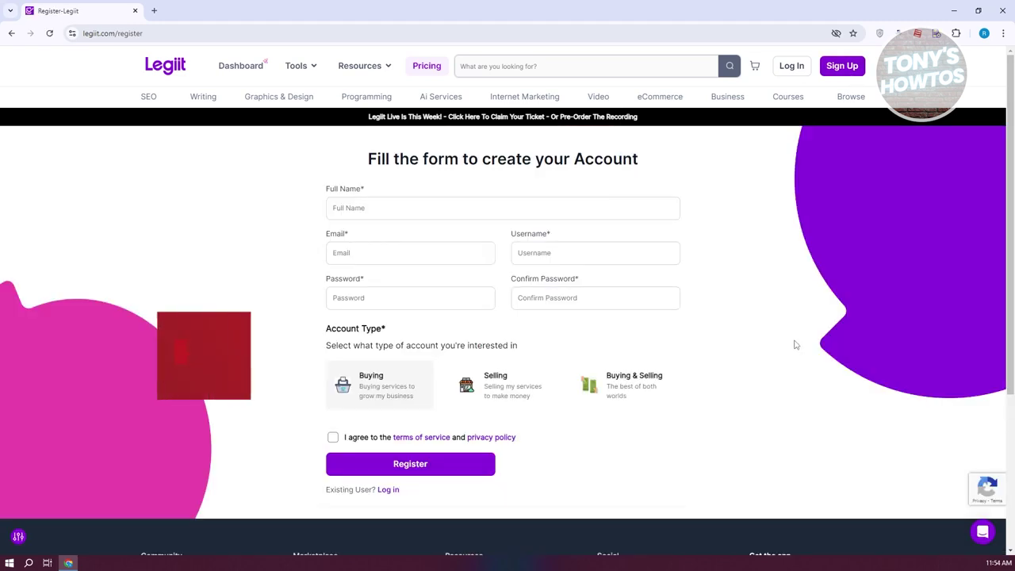
{"action": "scroll", "coordinate": [796, 343], "scroll_direction": "down", "scroll_amount": 1}
{"action": "scroll", "coordinate": [801, 338], "scroll_direction": "up", "scroll_amount": 1}
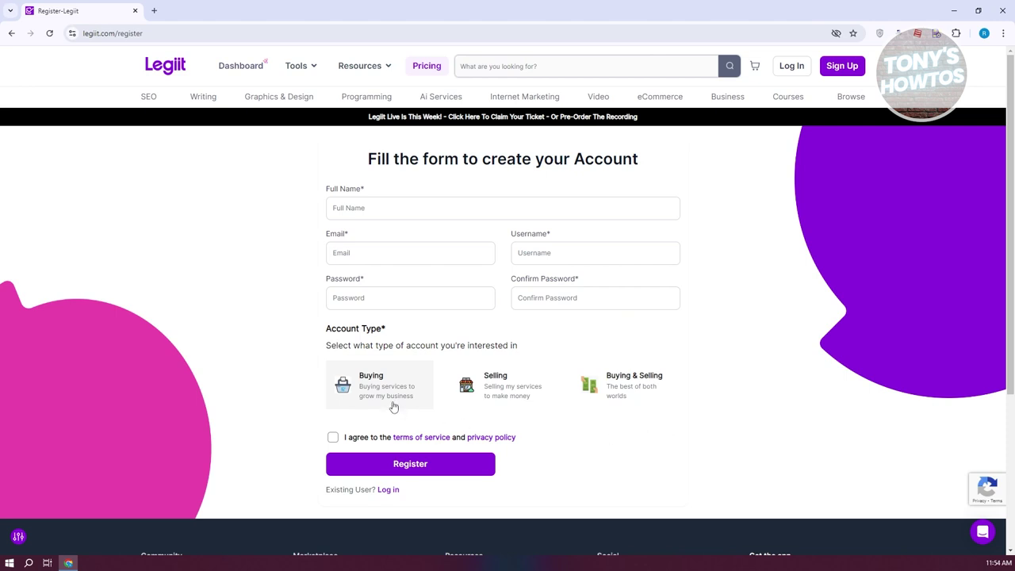
{"action": "left_click", "coordinate": [508, 399]}
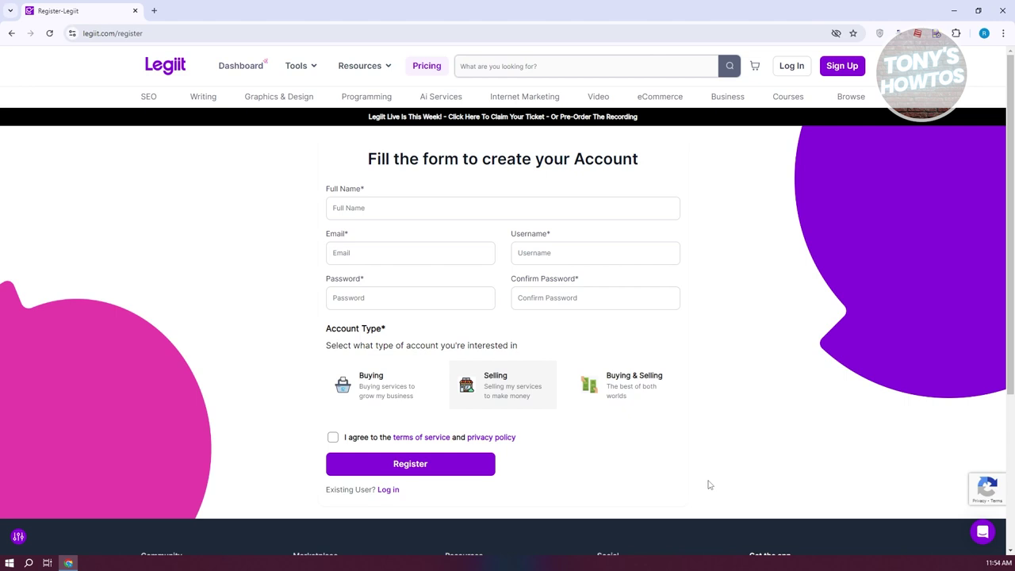
{"action": "left_click", "coordinate": [658, 392]}
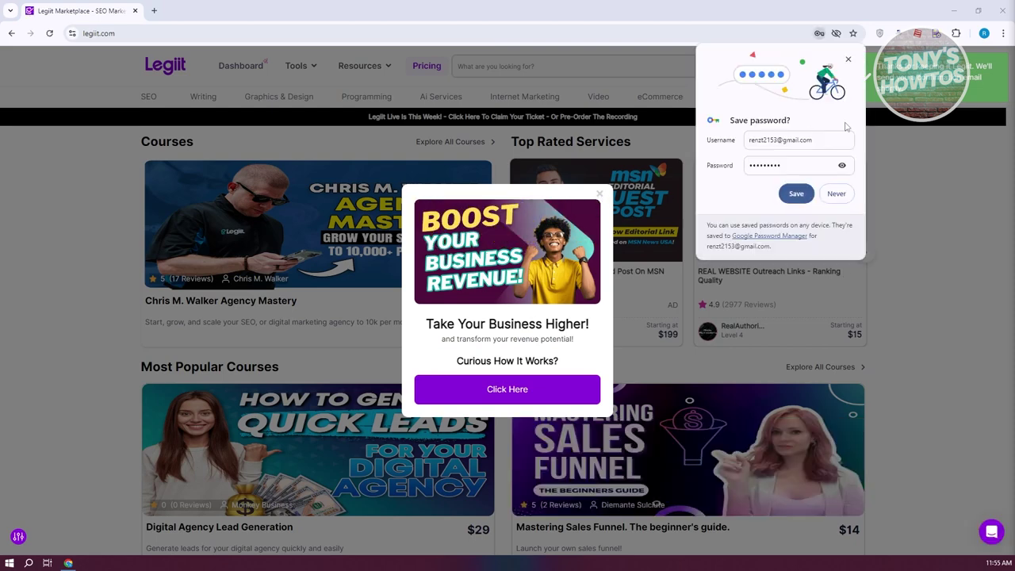
Save the new account's login in the browser and dismiss the promotional and notification prompts
{"action": "left_click", "coordinate": [796, 193]}
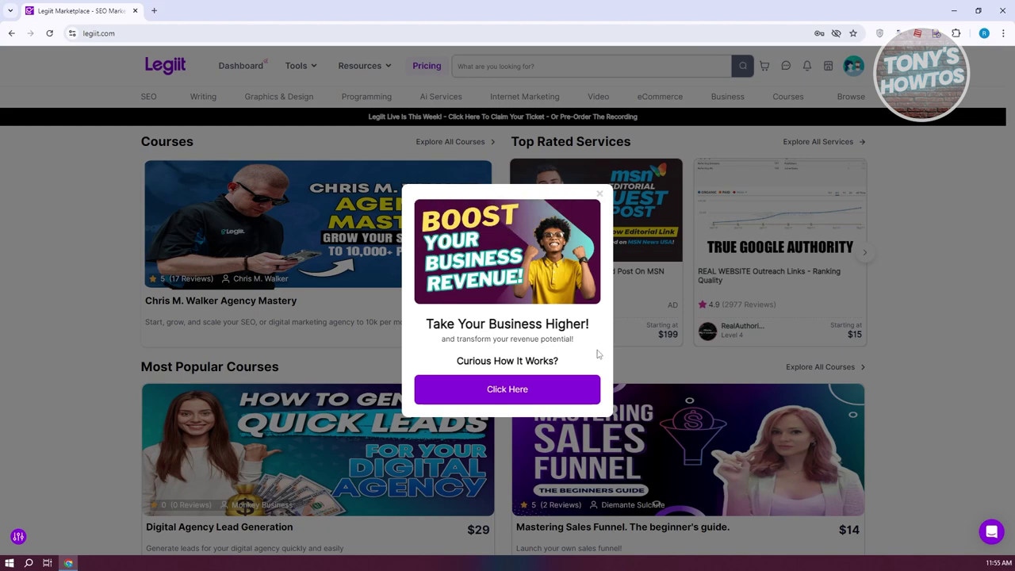
{"action": "left_click", "coordinate": [599, 194]}
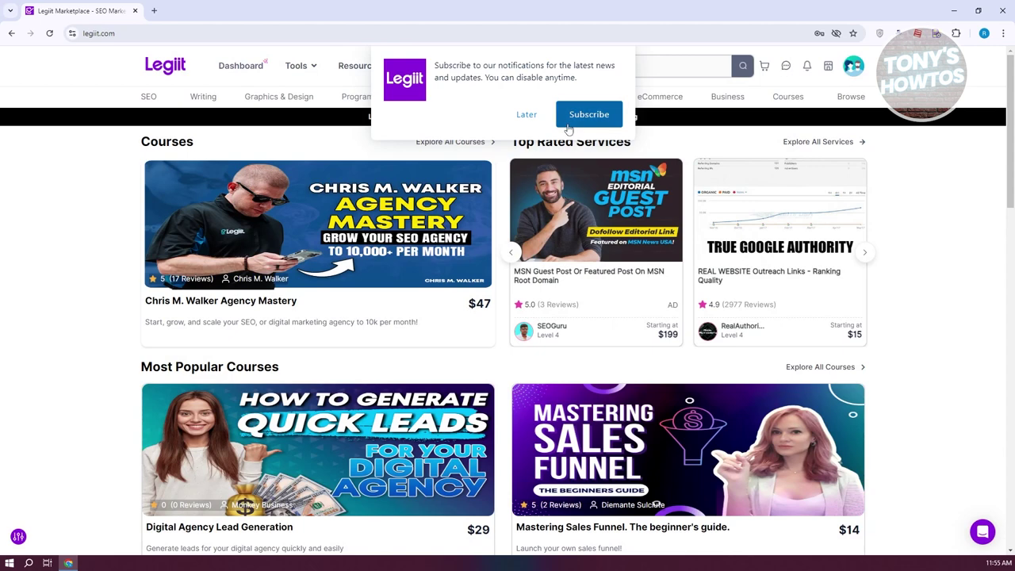
{"action": "left_click", "coordinate": [529, 115]}
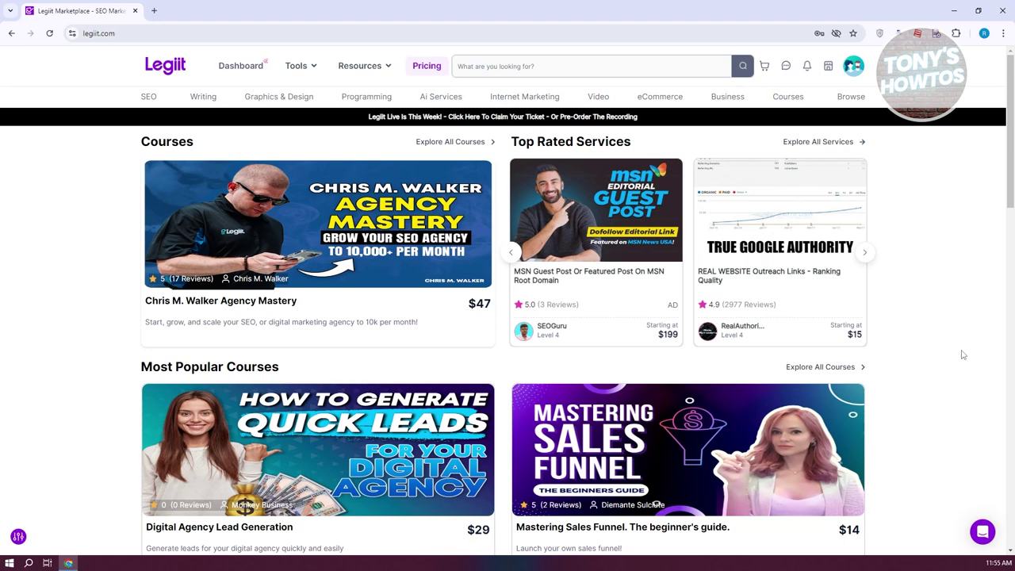
Examine the marketplace home page's courses, trending services, recommended freelancers, blog and service categories
{"action": "scroll", "coordinate": [962, 355], "scroll_direction": "down", "scroll_amount": 2}
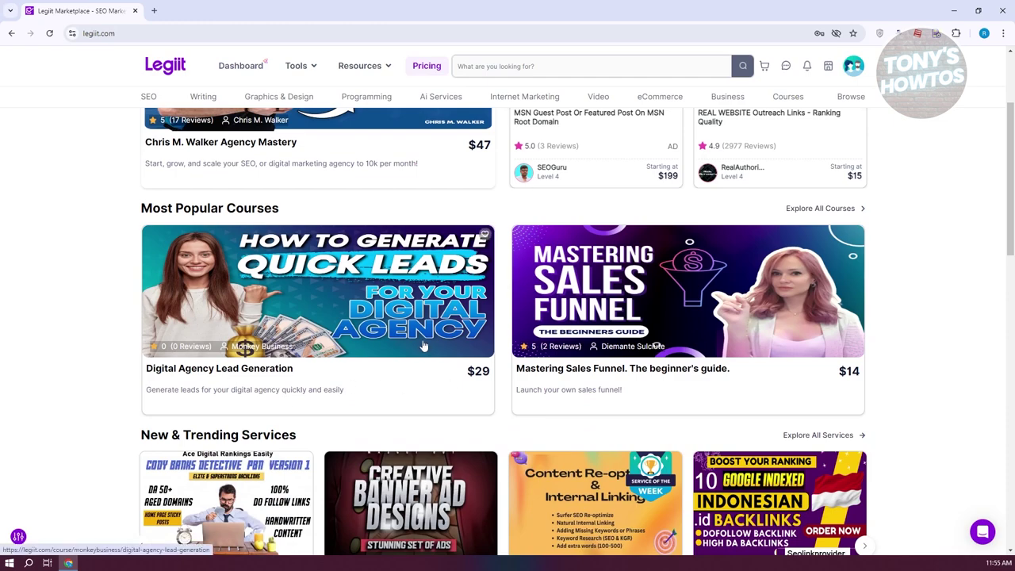
{"action": "scroll", "coordinate": [439, 352], "scroll_direction": "down", "scroll_amount": 5}
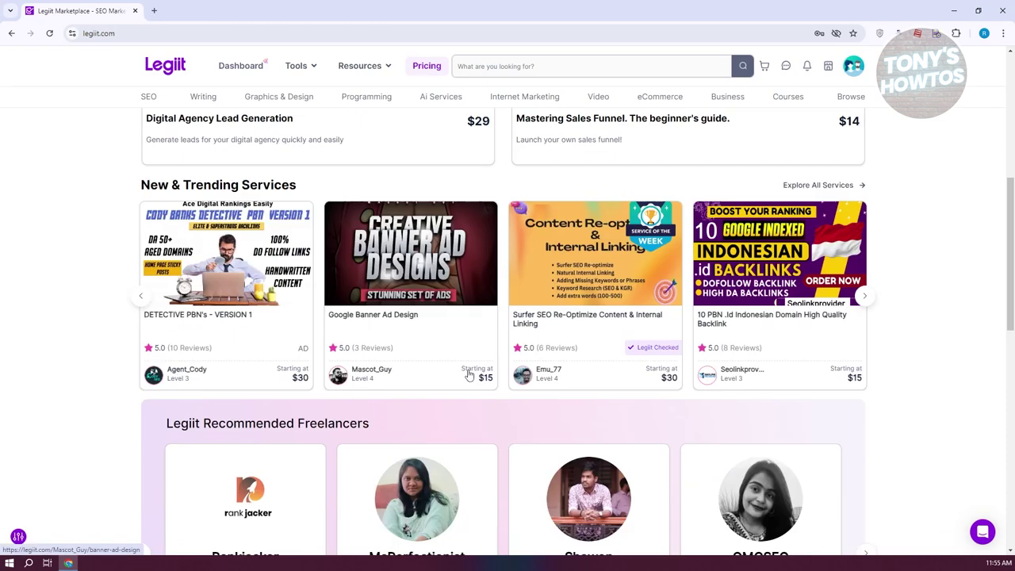
{"action": "scroll", "coordinate": [508, 394], "scroll_direction": "down", "scroll_amount": 1}
{"action": "scroll", "coordinate": [507, 394], "scroll_direction": "down", "scroll_amount": 3}
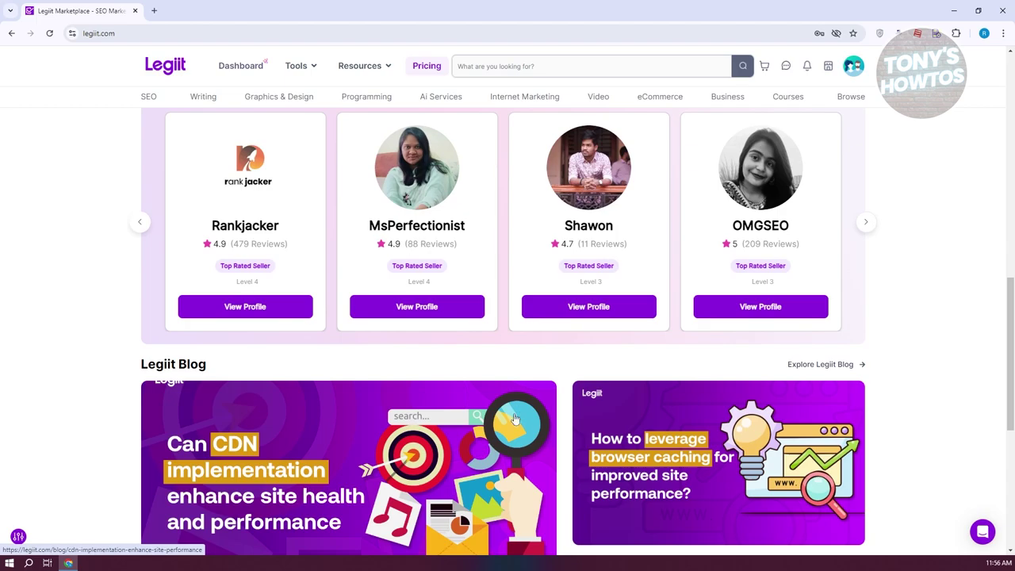
{"action": "scroll", "coordinate": [516, 414], "scroll_direction": "down", "scroll_amount": 4}
{"action": "scroll", "coordinate": [513, 415], "scroll_direction": "up", "scroll_amount": 4}
{"action": "scroll", "coordinate": [513, 415], "scroll_direction": "up", "scroll_amount": 8}
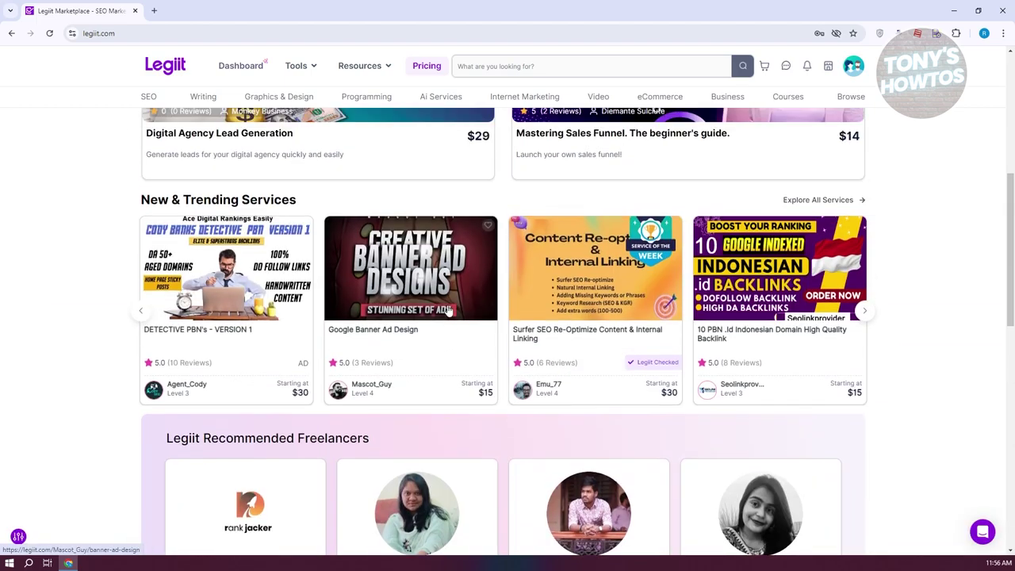
{"action": "left_click", "coordinate": [549, 66]}
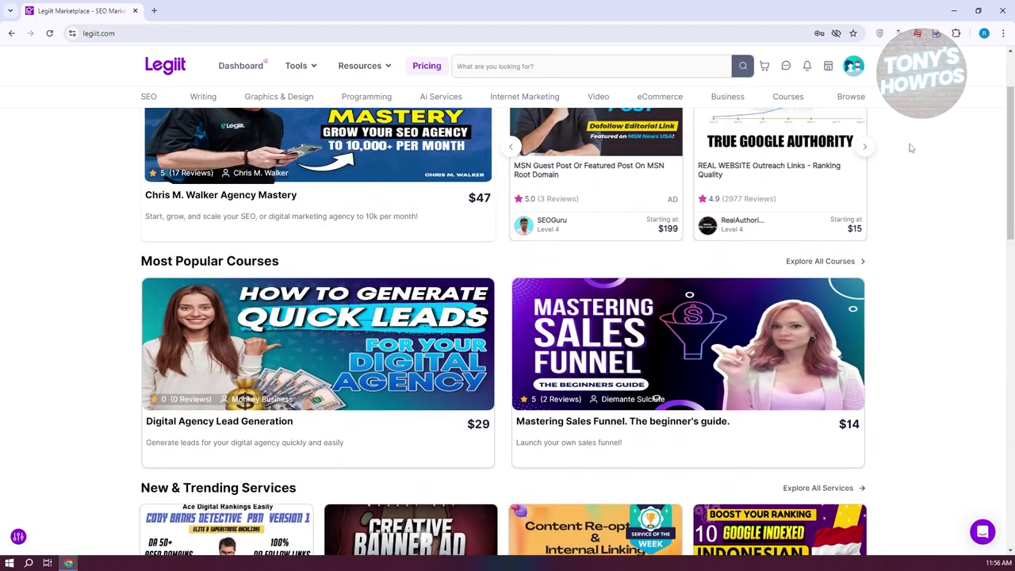
{"action": "scroll", "coordinate": [928, 333], "scroll_direction": "up", "scroll_amount": 1}
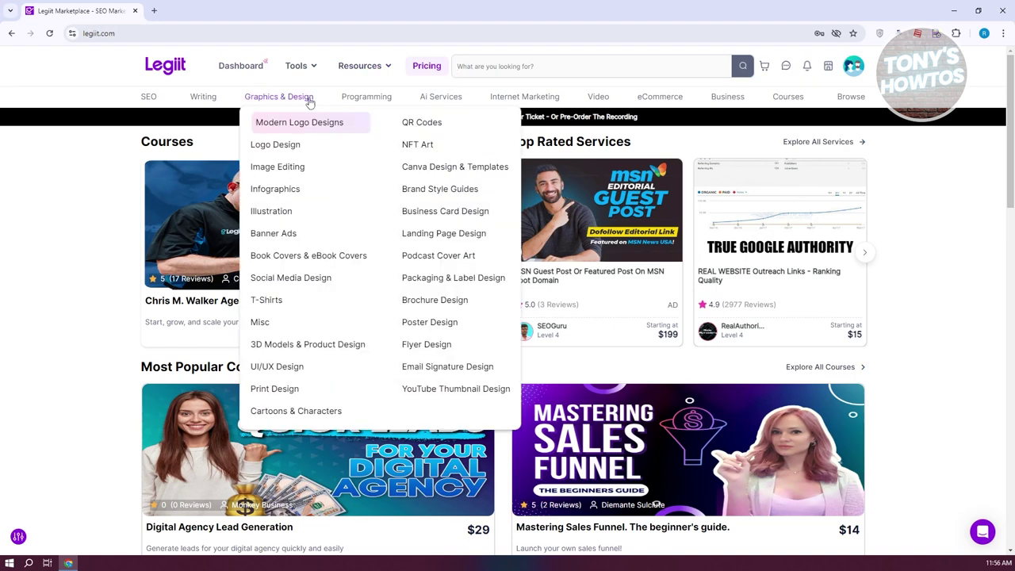
{"action": "mouse_move", "coordinate": [217, 105]}
{"action": "left_click", "coordinate": [242, 68]}
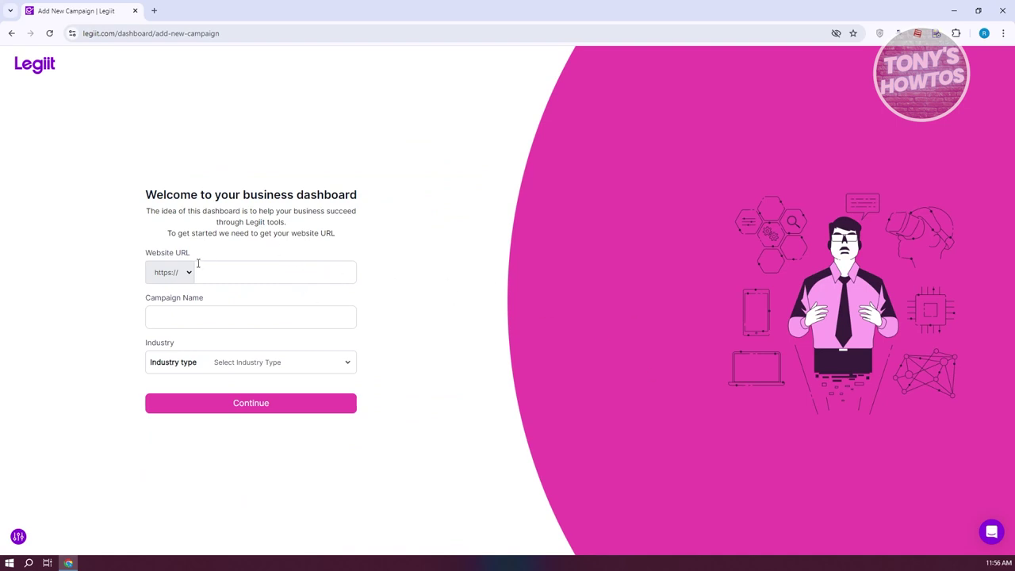
{"action": "left_click", "coordinate": [233, 275]}
{"action": "left_click", "coordinate": [187, 273]}
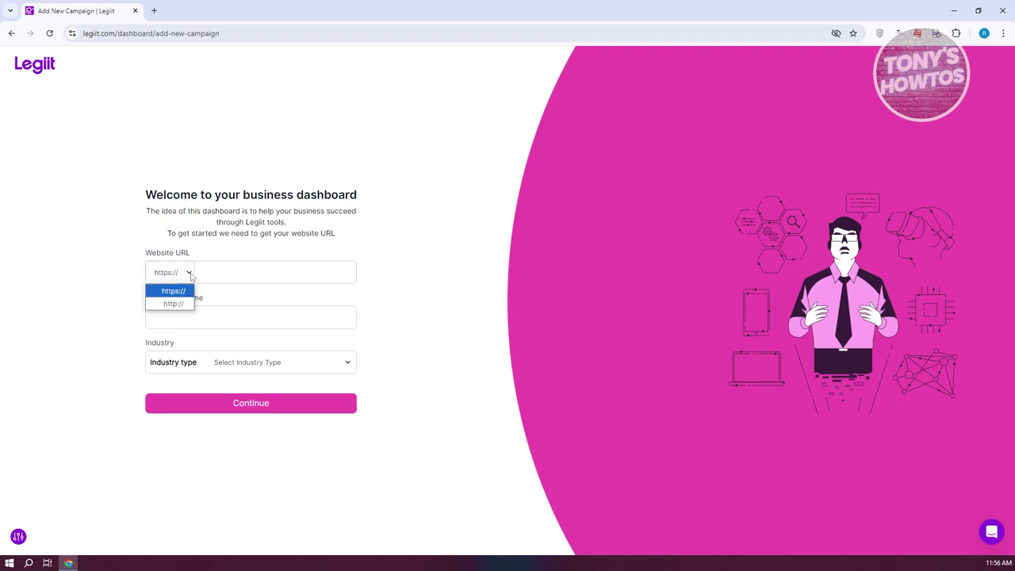
{"action": "left_click", "coordinate": [191, 276]}
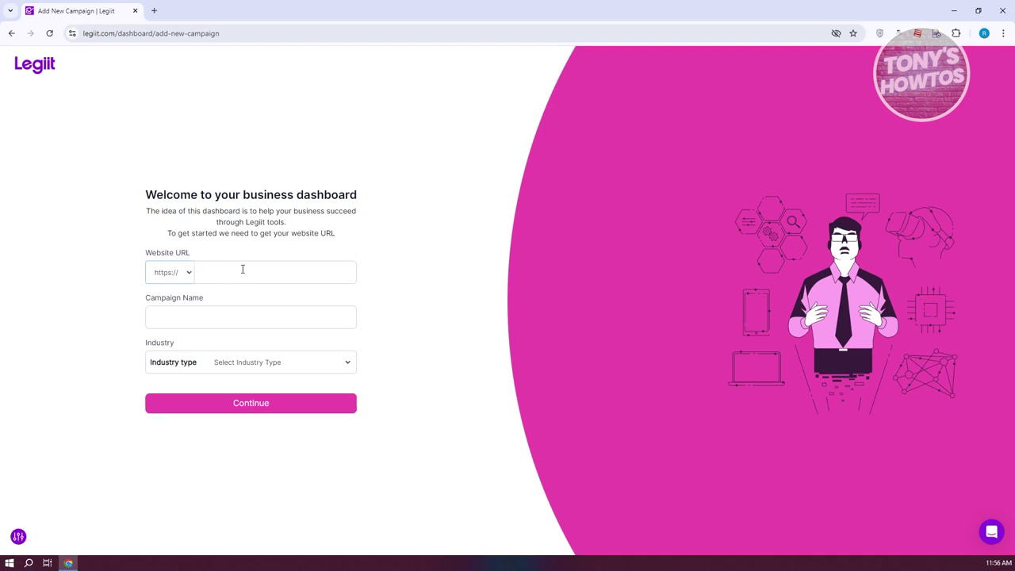
{"action": "left_click", "coordinate": [242, 315]}
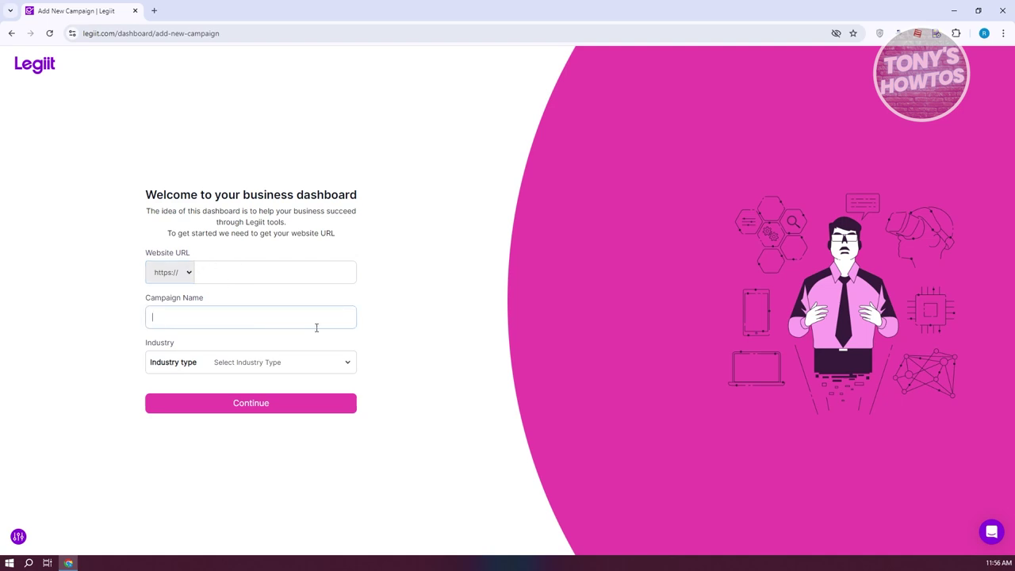
{"action": "left_click", "coordinate": [309, 368]}
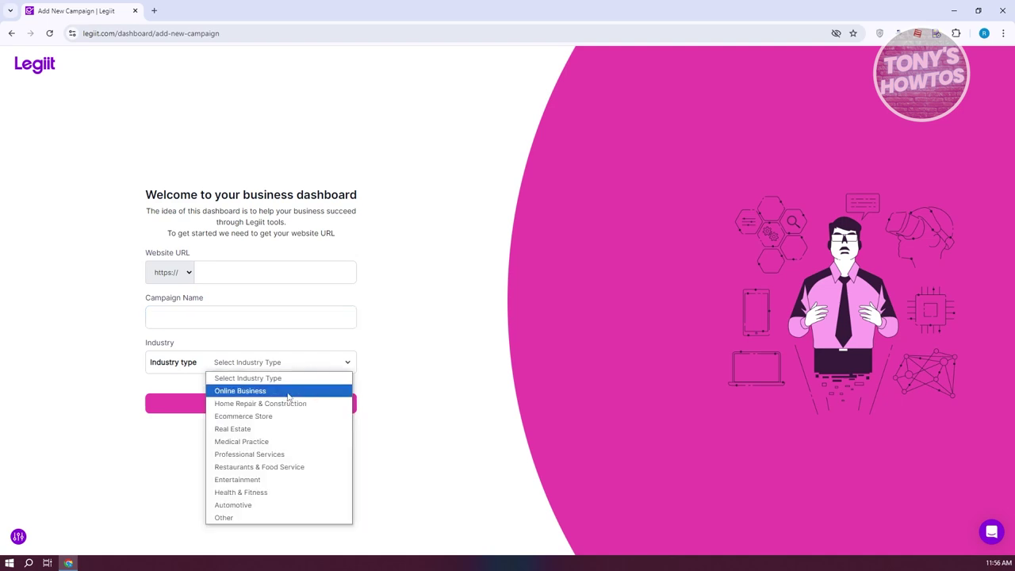
{"action": "left_click", "coordinate": [288, 392]}
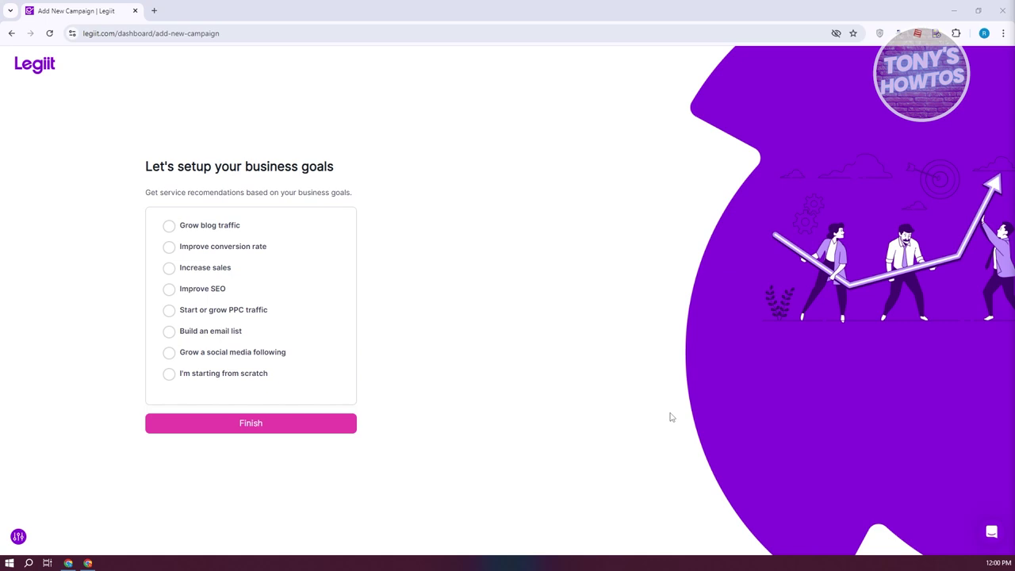
Set the business goals to Improve conversion rate, Increase sales and Improve SEO, and finish the campaign setup
{"action": "left_click", "coordinate": [169, 226]}
{"action": "left_click", "coordinate": [168, 247]}
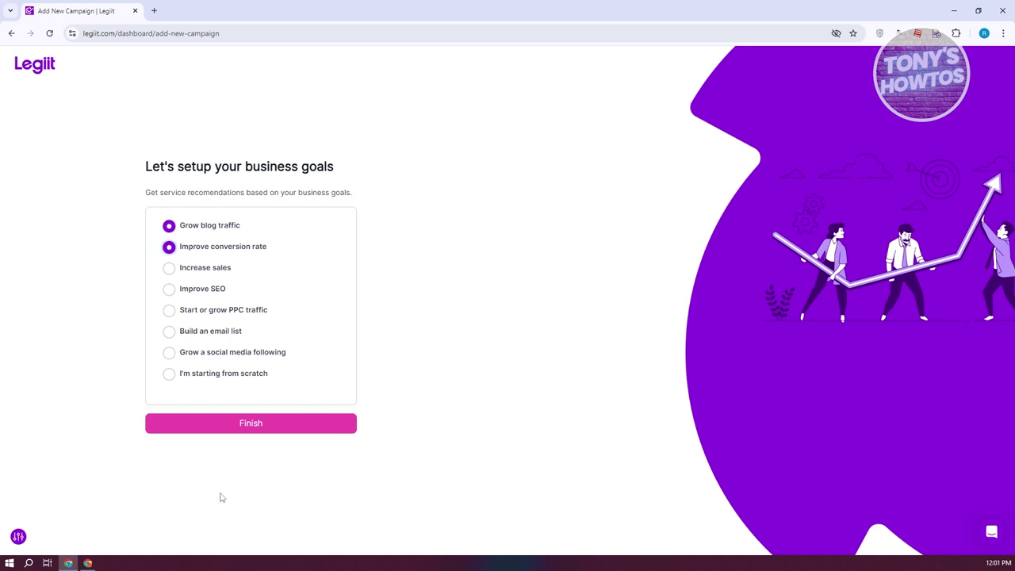
{"action": "left_click", "coordinate": [169, 270]}
{"action": "left_click", "coordinate": [169, 228]}
{"action": "left_click", "coordinate": [169, 289]}
{"action": "left_click", "coordinate": [293, 433]}
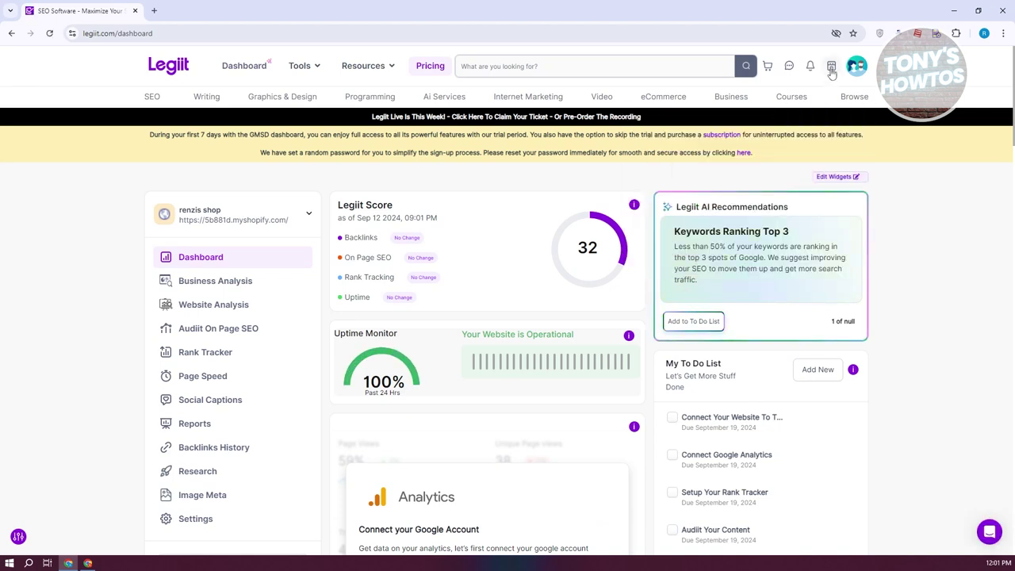
Enter the seller setup through Start Selling and examine the Seller Profile's description, language and introduction video fields
{"action": "mouse_move", "coordinate": [831, 70]}
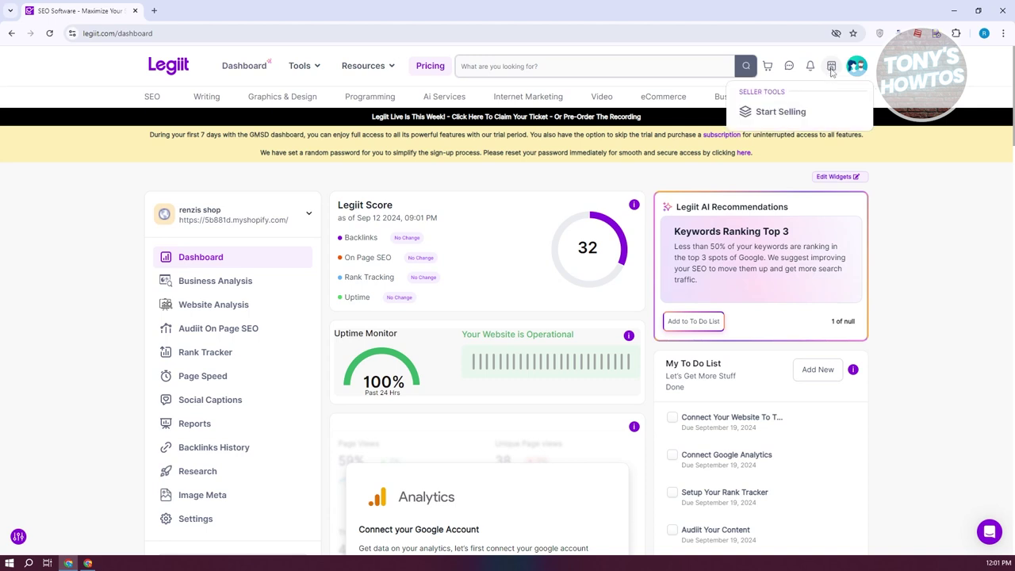
{"action": "left_click", "coordinate": [781, 108]}
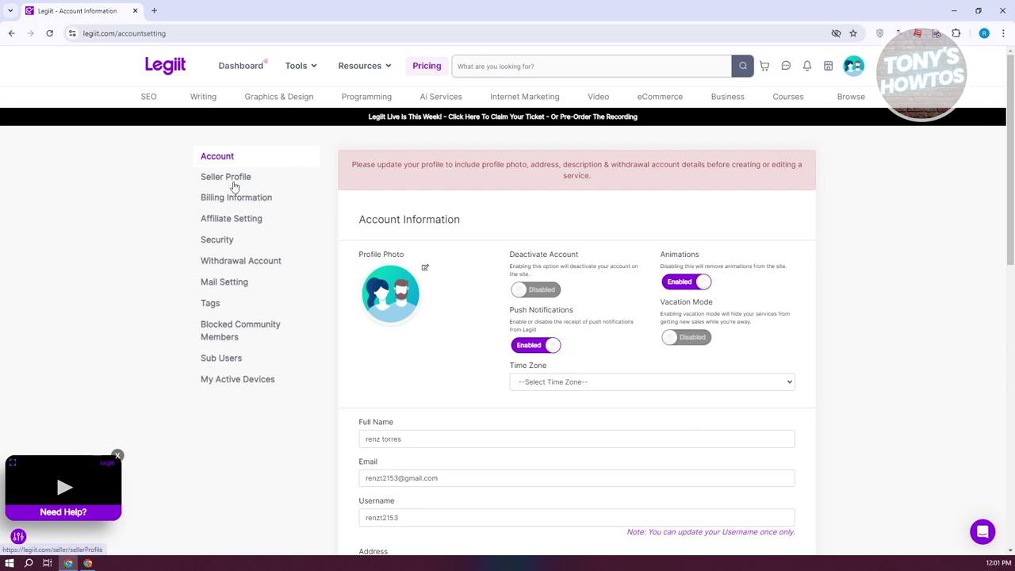
{"action": "left_click", "coordinate": [234, 185]}
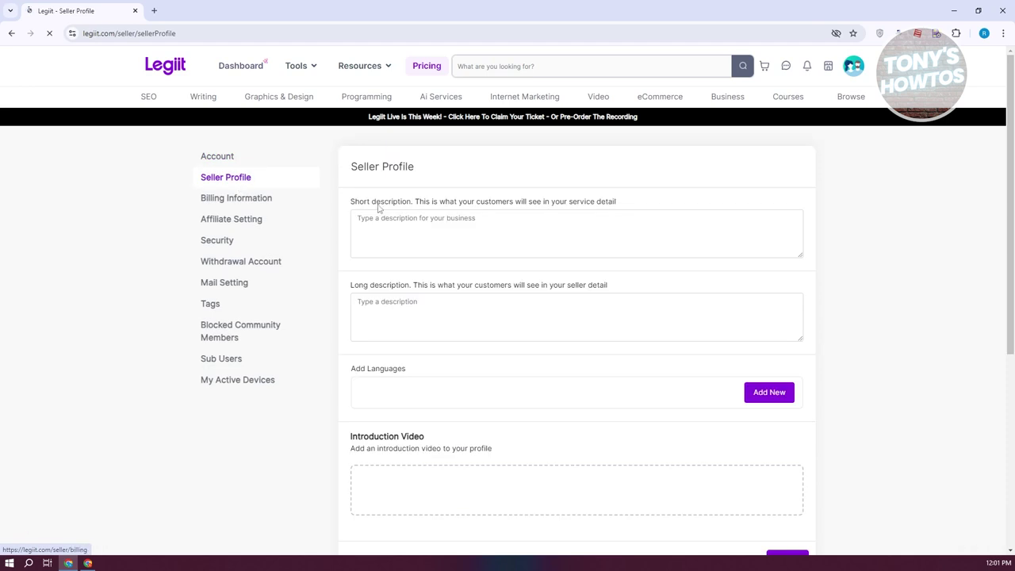
{"action": "left_click", "coordinate": [443, 229]}
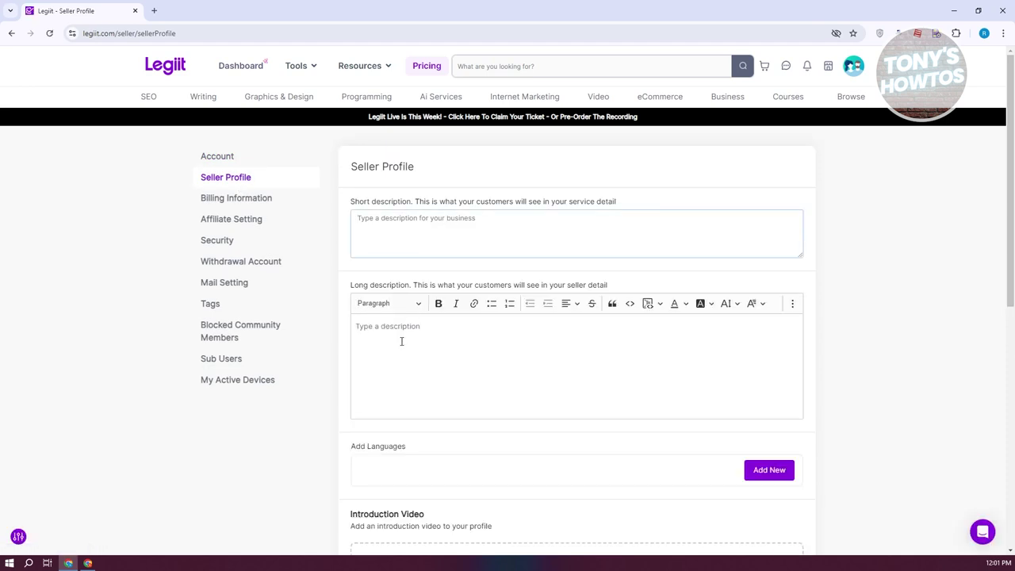
{"action": "left_click", "coordinate": [465, 354]}
{"action": "scroll", "coordinate": [453, 399], "scroll_direction": "down", "scroll_amount": 2}
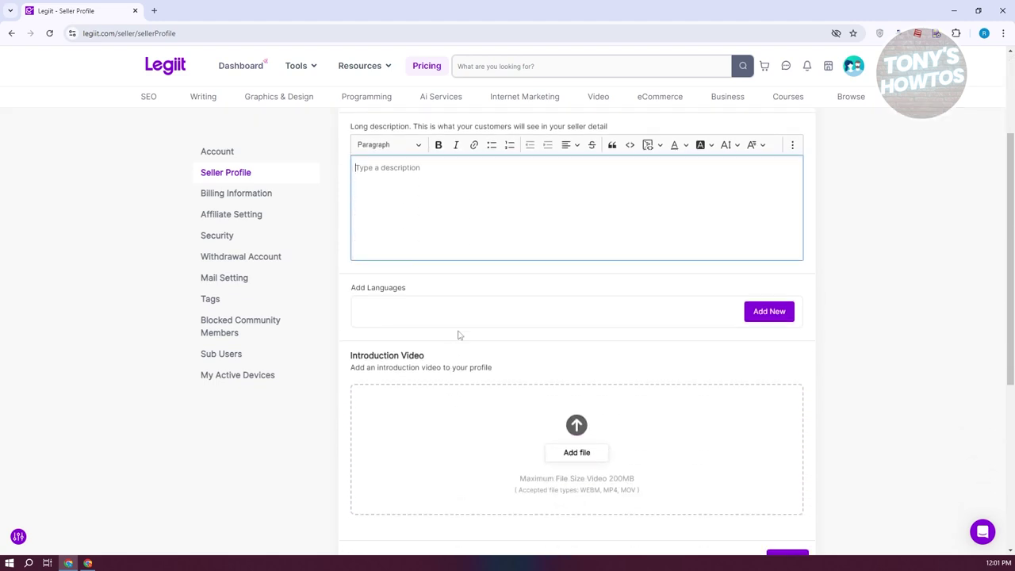
{"action": "scroll", "coordinate": [317, 462], "scroll_direction": "down", "scroll_amount": 1}
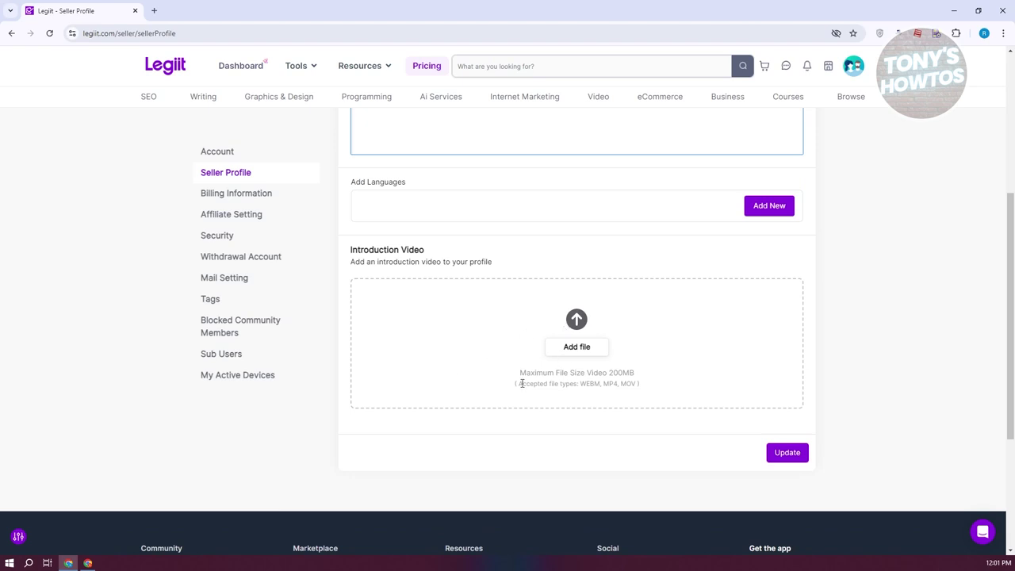
{"action": "scroll", "coordinate": [258, 199], "scroll_direction": "down", "scroll_amount": 1}
Review the account's Billing Information, Affiliate Setting, Security and Mail Setting pages
{"action": "left_click", "coordinate": [259, 198]}
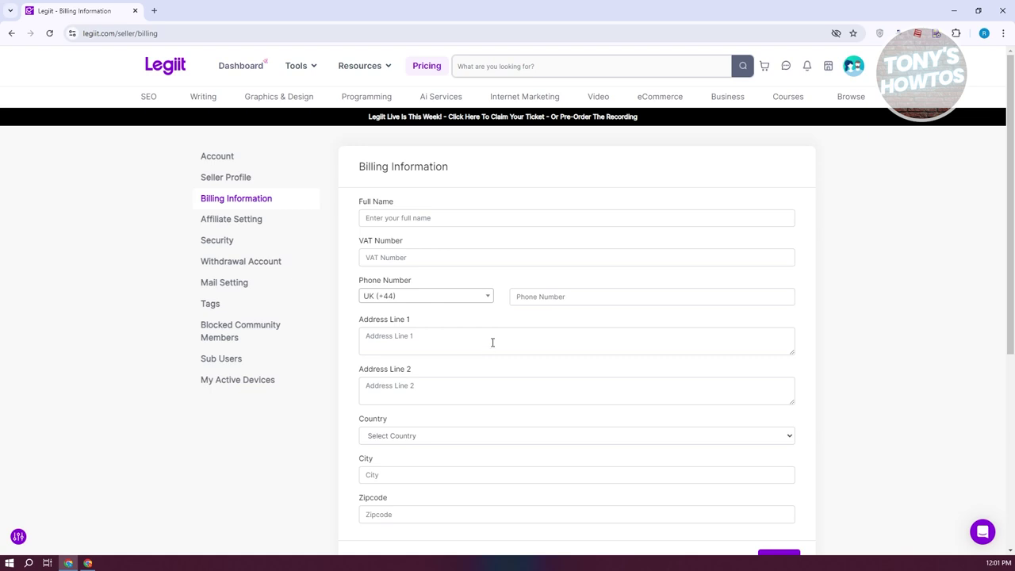
{"action": "scroll", "coordinate": [492, 342], "scroll_direction": "down", "scroll_amount": 2}
{"action": "scroll", "coordinate": [489, 348], "scroll_direction": "up", "scroll_amount": 2}
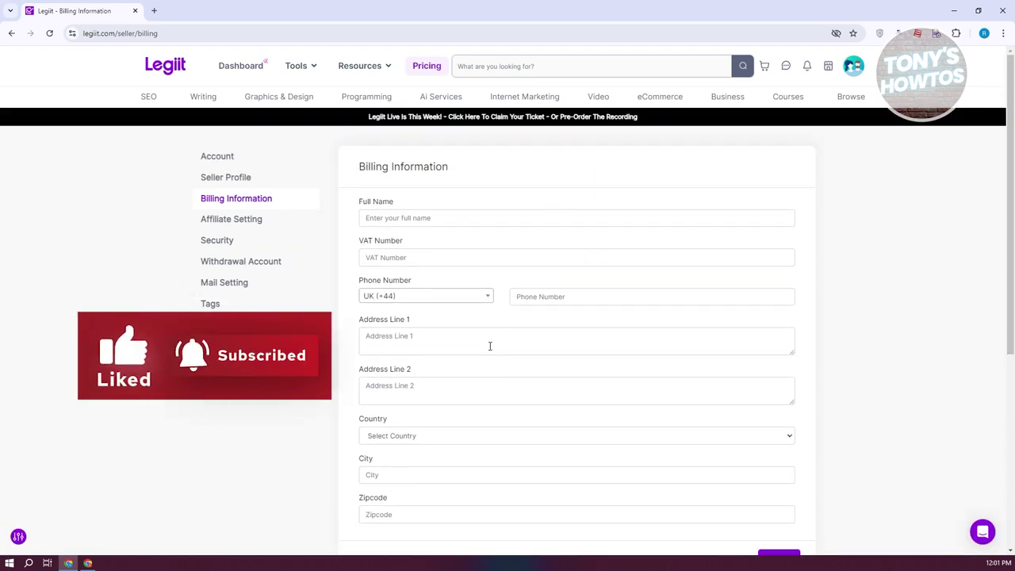
{"action": "left_click", "coordinate": [258, 229]}
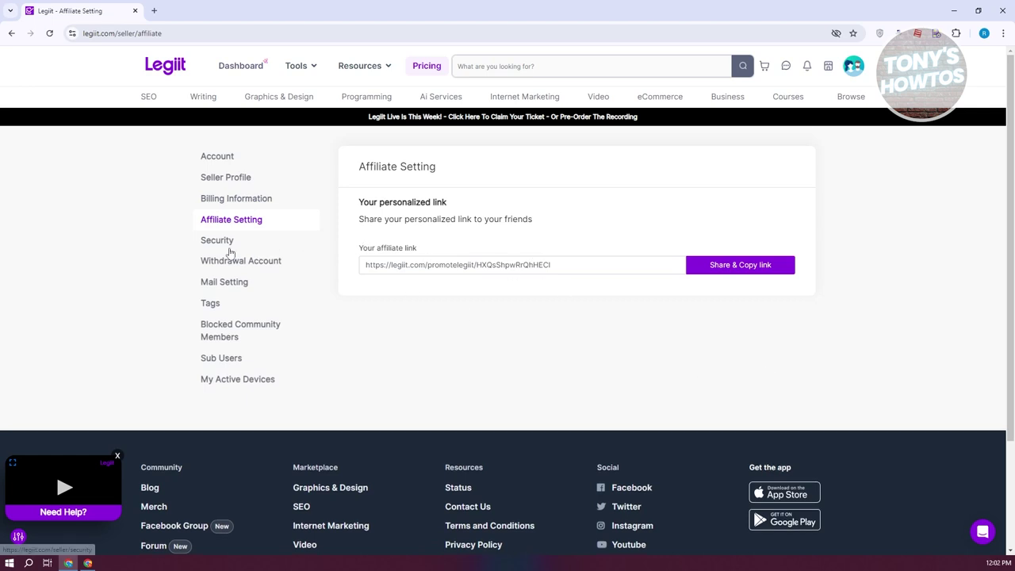
{"action": "left_click", "coordinate": [228, 250]}
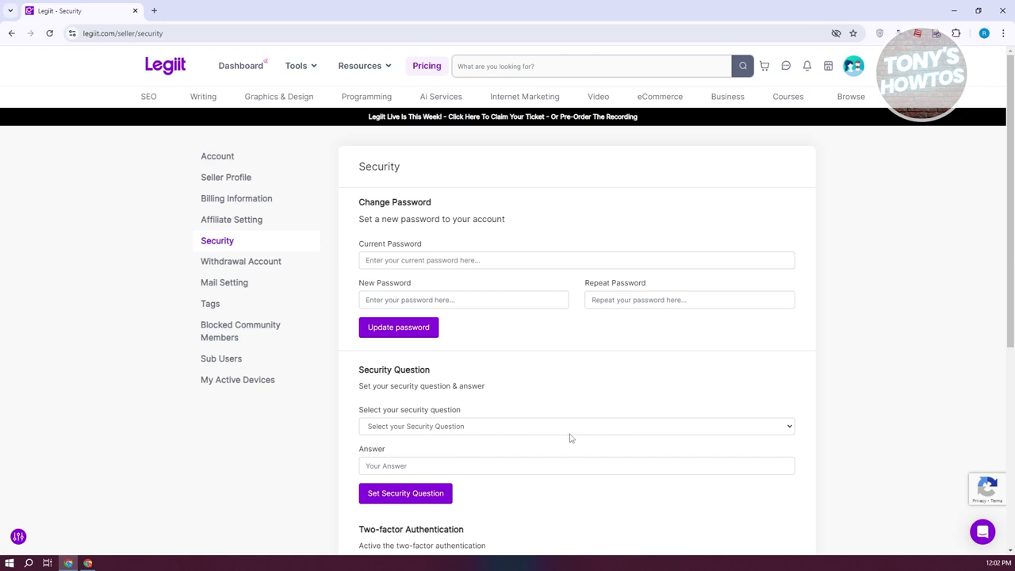
{"action": "scroll", "coordinate": [600, 450], "scroll_direction": "down", "scroll_amount": 3}
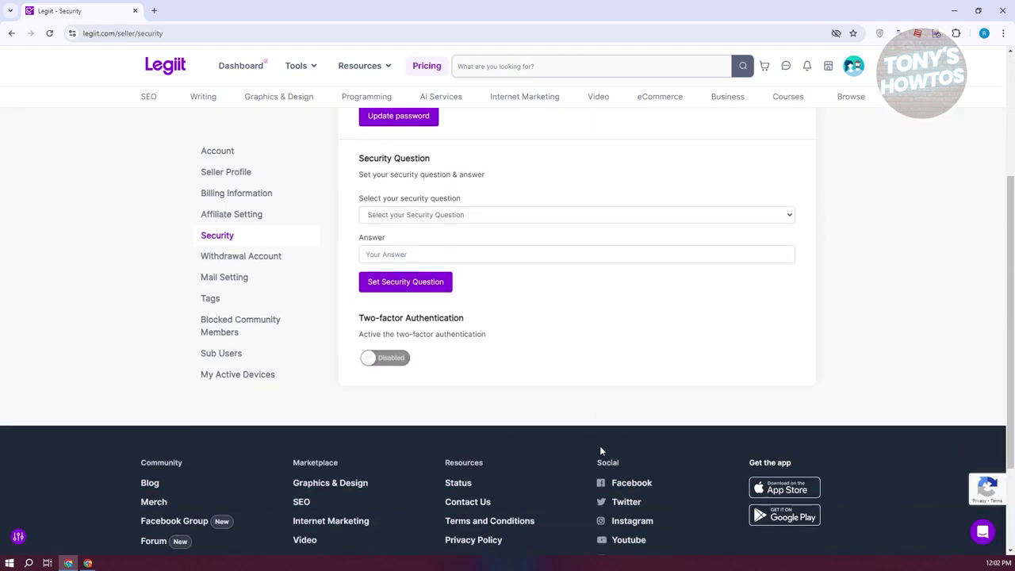
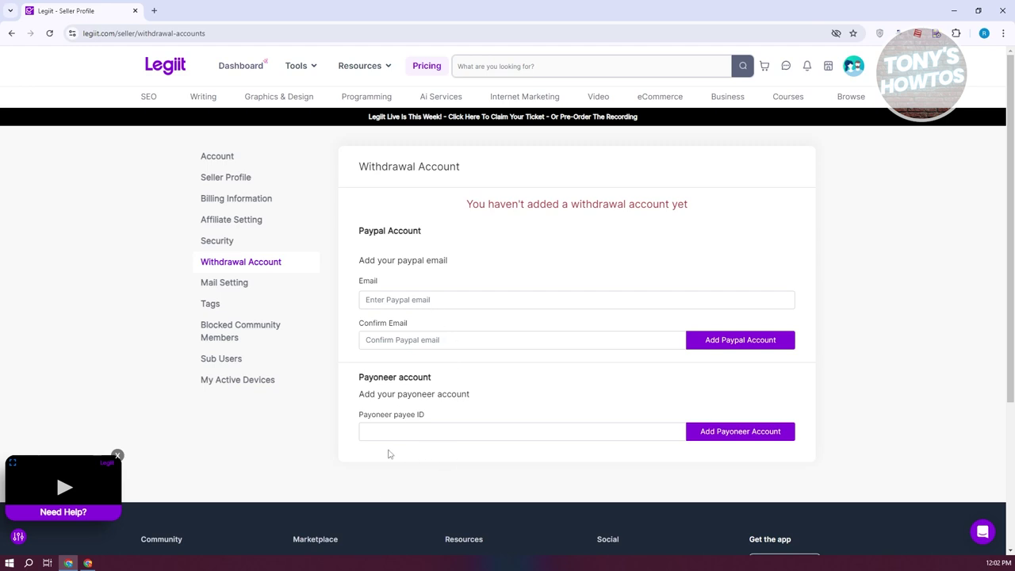
{"action": "left_click", "coordinate": [237, 289]}
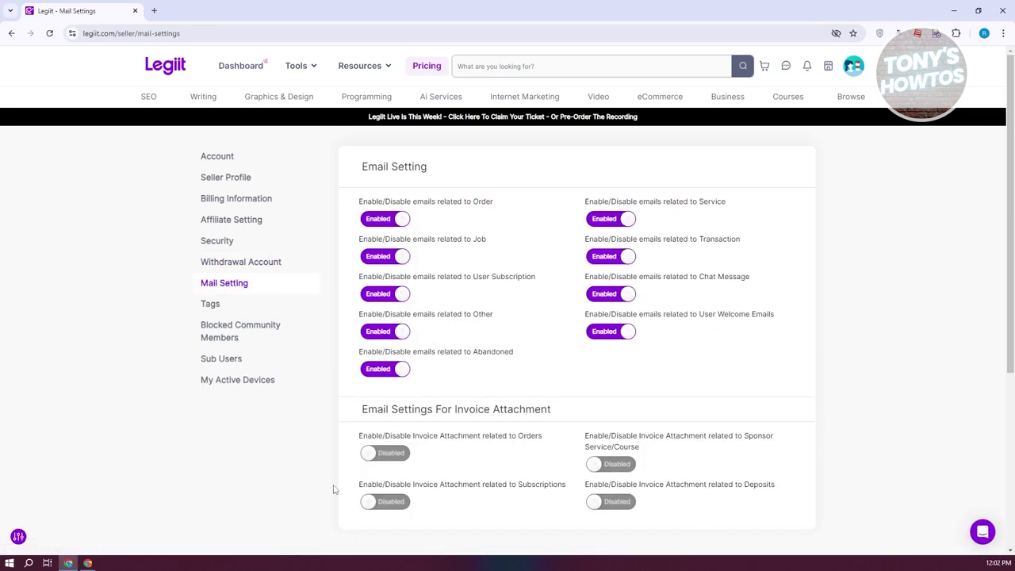
Review the account's Tags, Blocked Community Members and Sub Users pages
{"action": "left_click", "coordinate": [212, 304]}
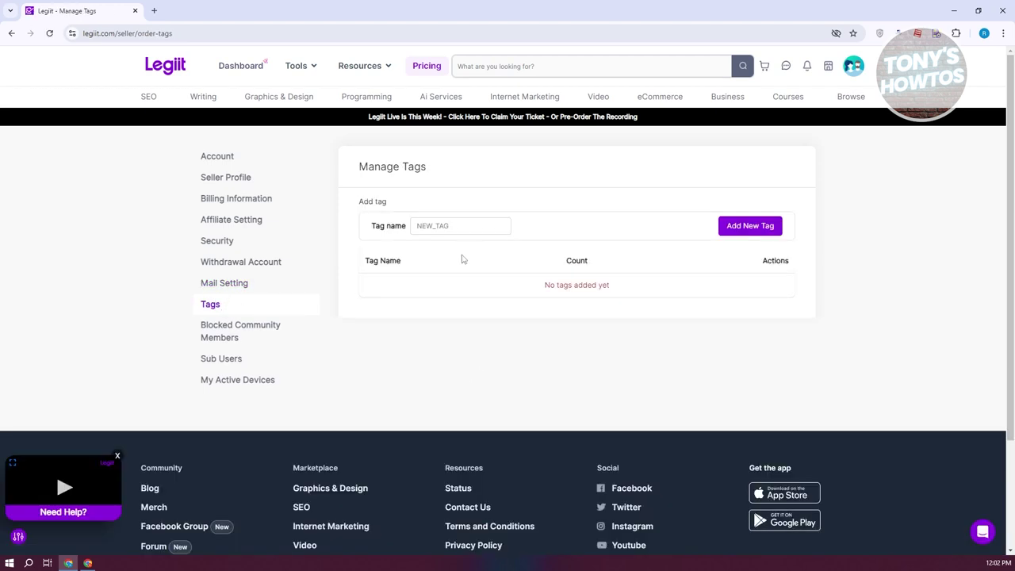
{"action": "left_click", "coordinate": [235, 336]}
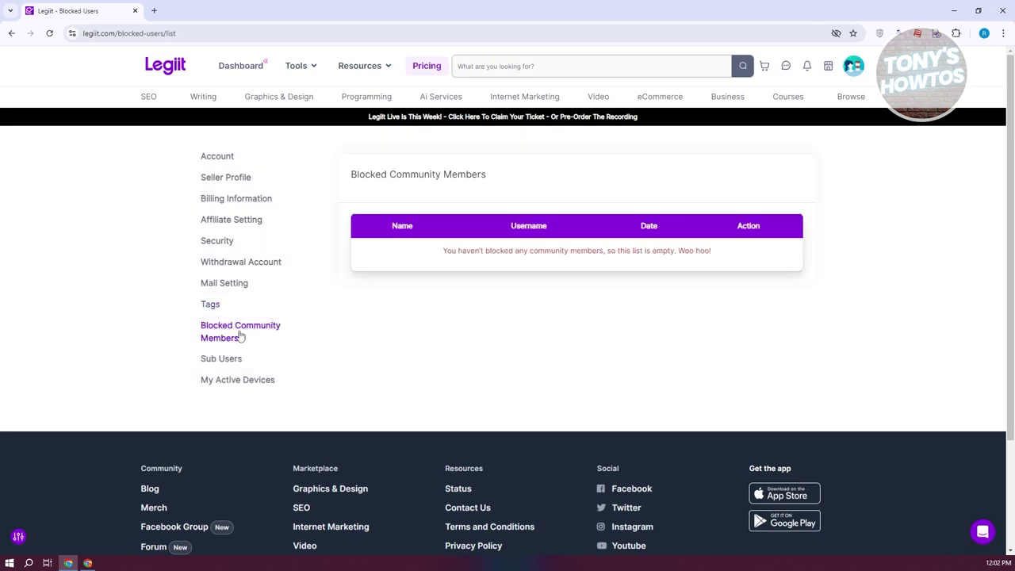
{"action": "left_click", "coordinate": [234, 363]}
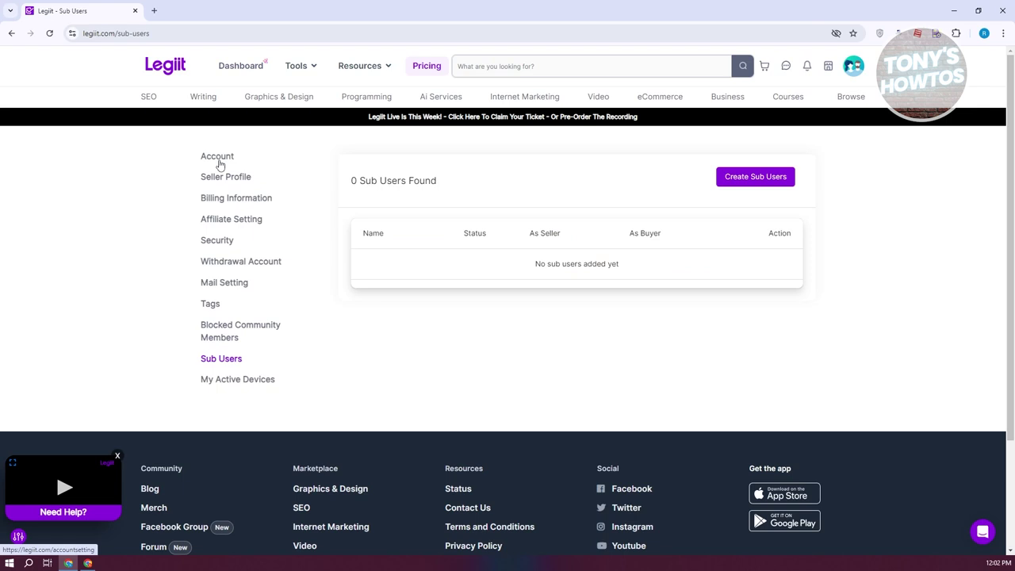
Examine the Account Information page's profile photo, time zone, personal details, address and social link fields
{"action": "left_click", "coordinate": [243, 68]}
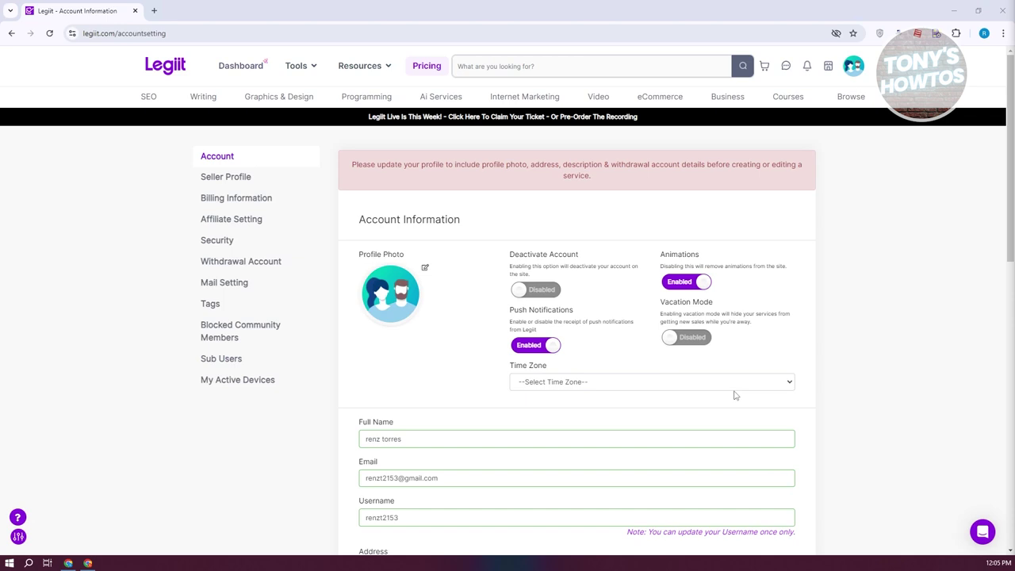
{"action": "scroll", "coordinate": [698, 341], "scroll_direction": "down", "scroll_amount": 4}
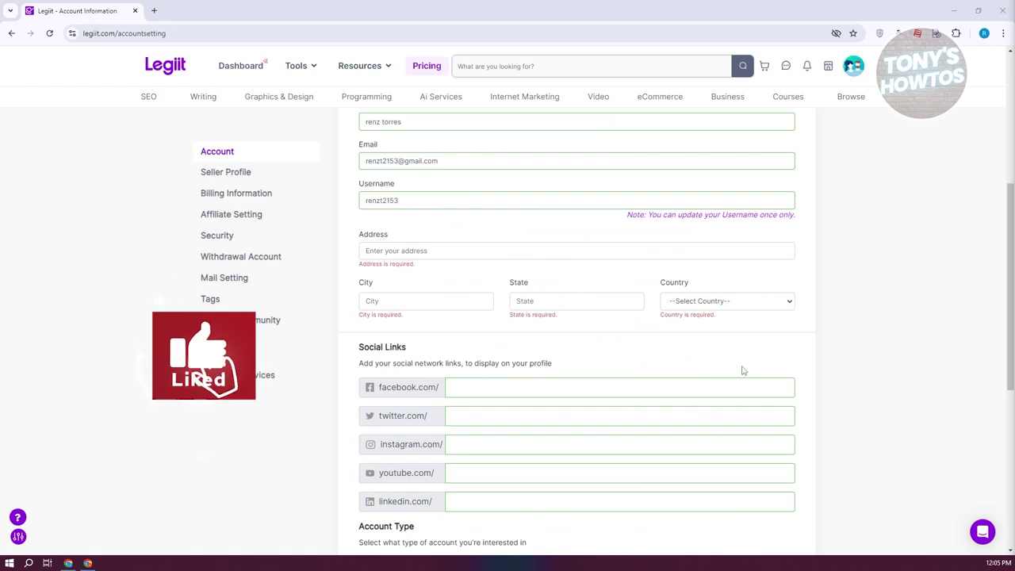
{"action": "scroll", "coordinate": [743, 370], "scroll_direction": "up", "scroll_amount": 1}
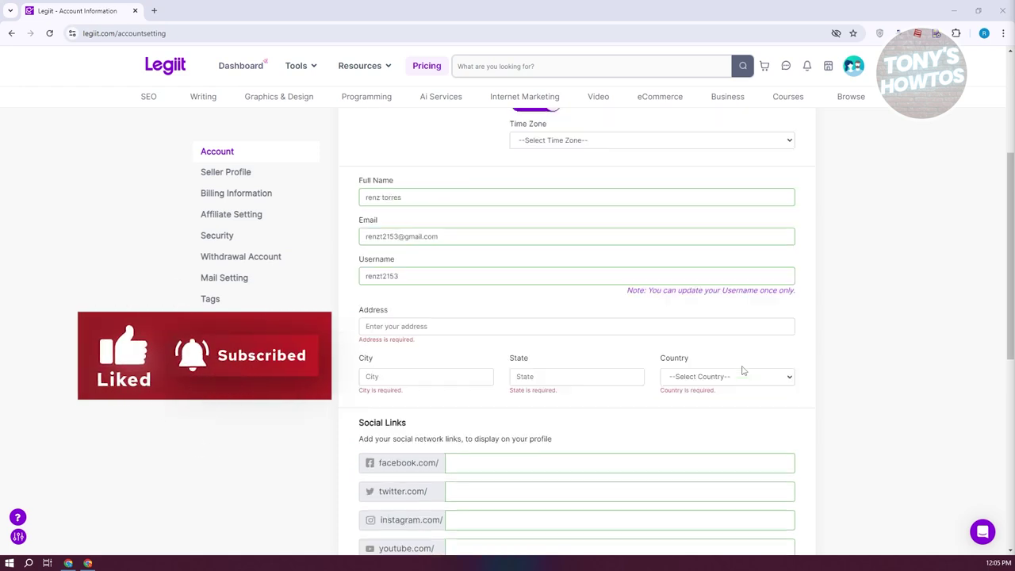
{"action": "scroll", "coordinate": [743, 370], "scroll_direction": "up", "scroll_amount": 4}
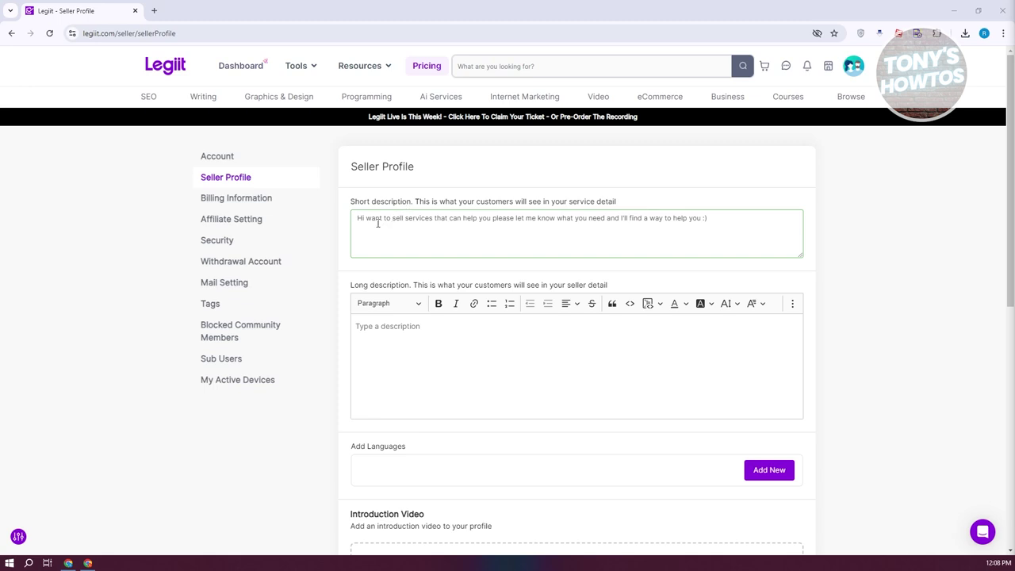
Add english at the Fluent level to the Seller Profile's languages and update the profile
{"action": "scroll", "coordinate": [482, 368], "scroll_direction": "down", "scroll_amount": 3}
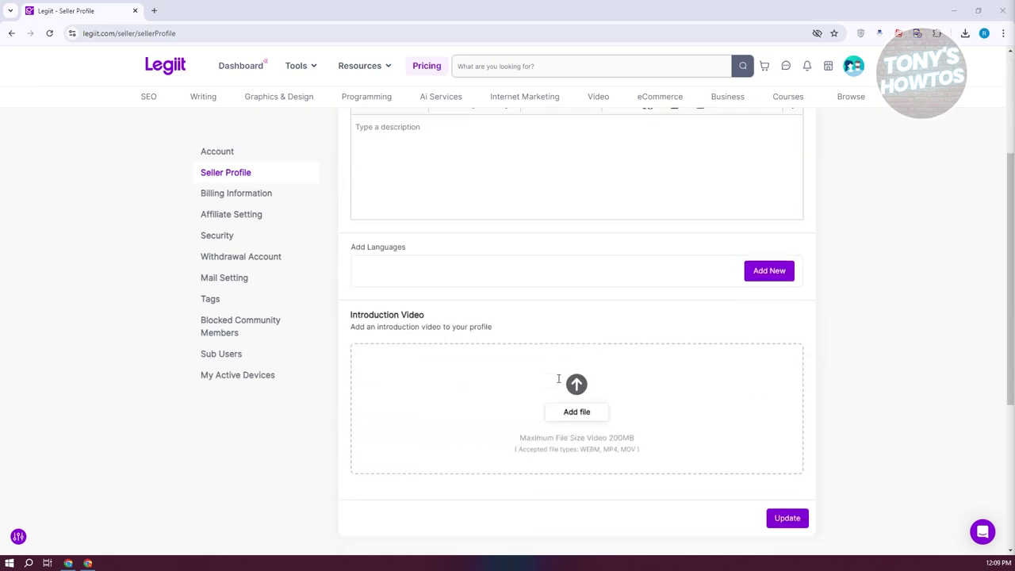
{"action": "left_click", "coordinate": [769, 259]}
{"action": "left_click", "coordinate": [437, 307]}
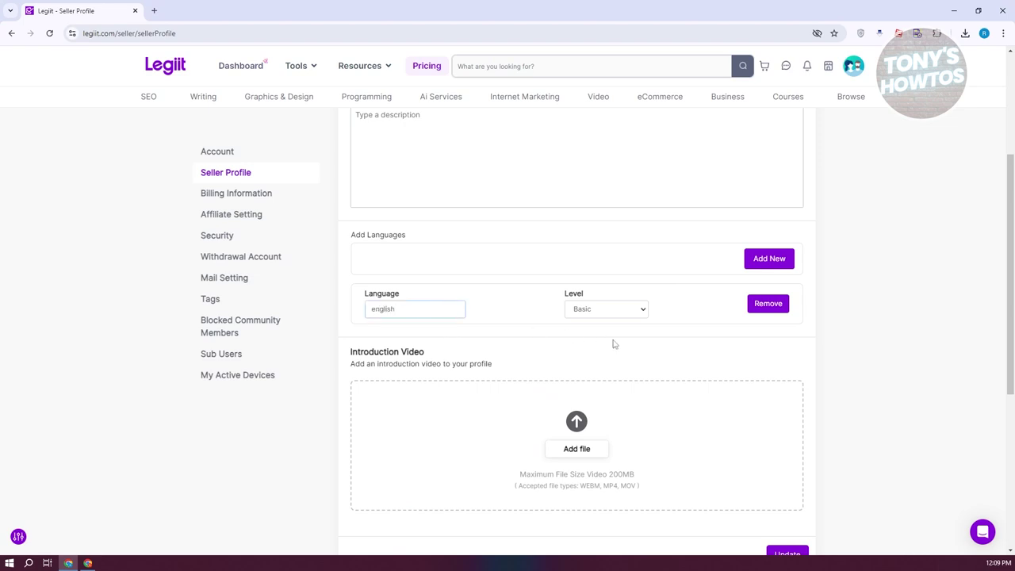
{"action": "left_click", "coordinate": [626, 311]}
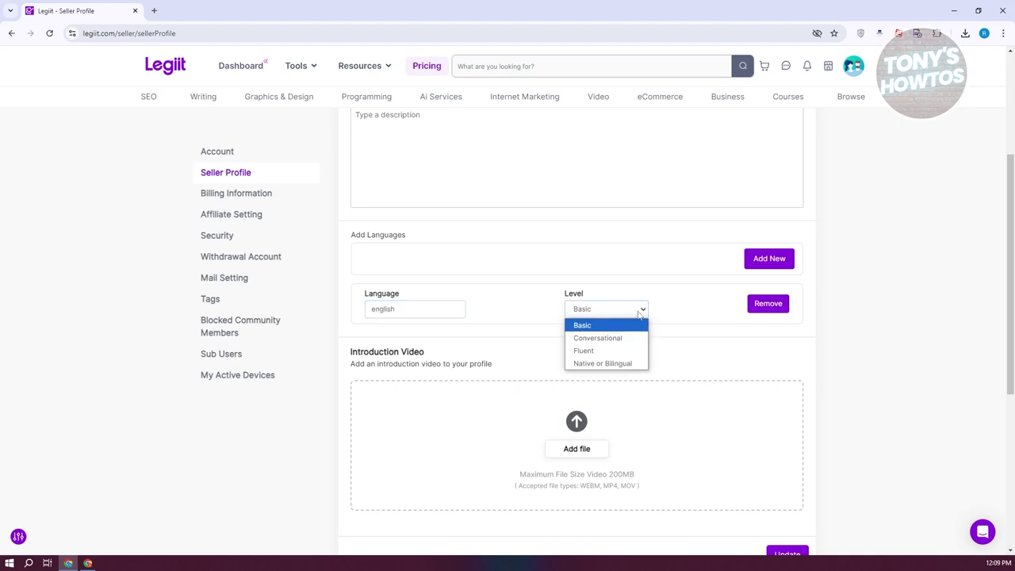
{"action": "left_click", "coordinate": [600, 350]}
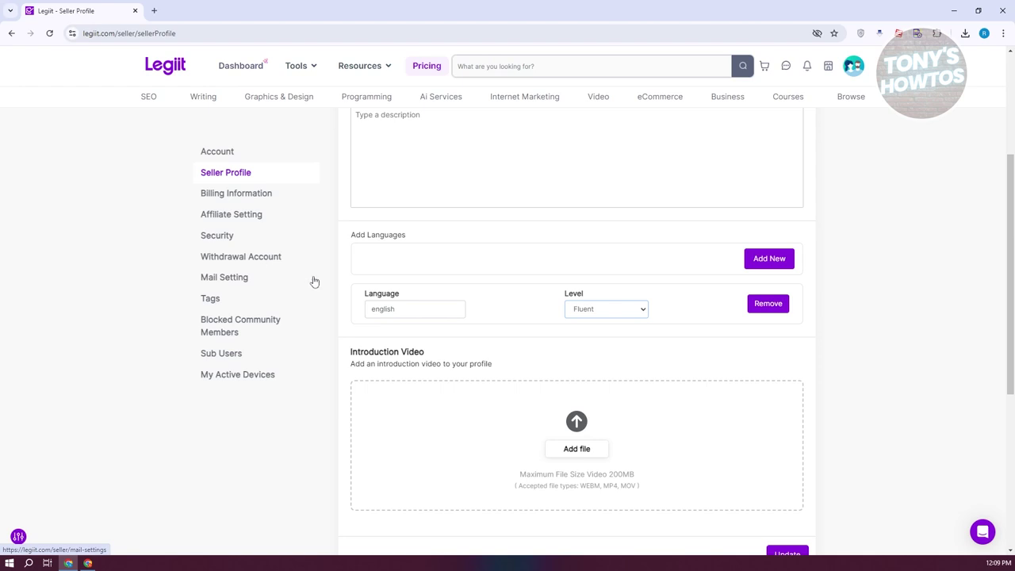
{"action": "scroll", "coordinate": [727, 376], "scroll_direction": "down", "scroll_amount": 2}
{"action": "left_click", "coordinate": [785, 450]}
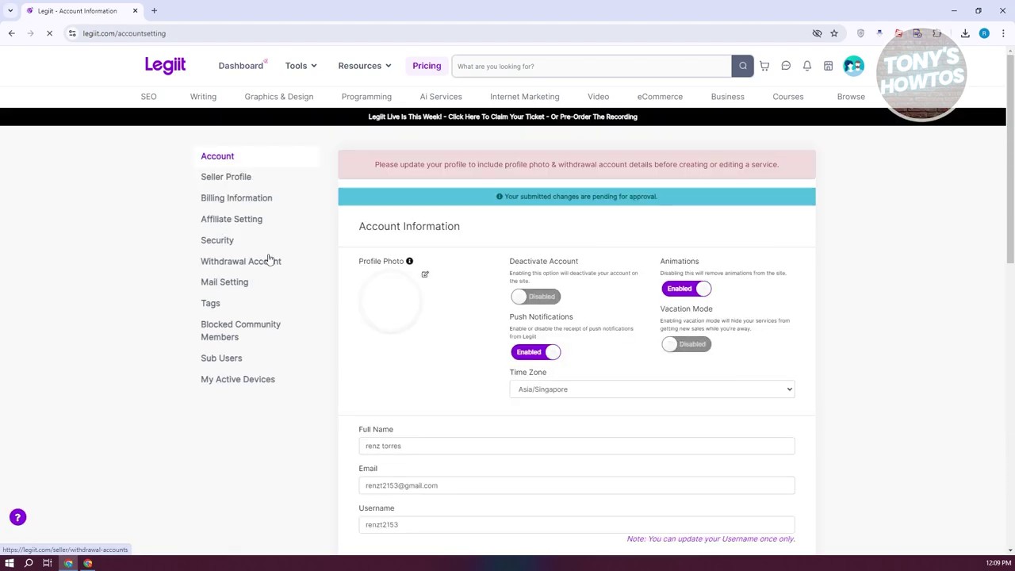
Open the Withdrawal Account settings and check the available seller tools
{"action": "left_click", "coordinate": [265, 267]}
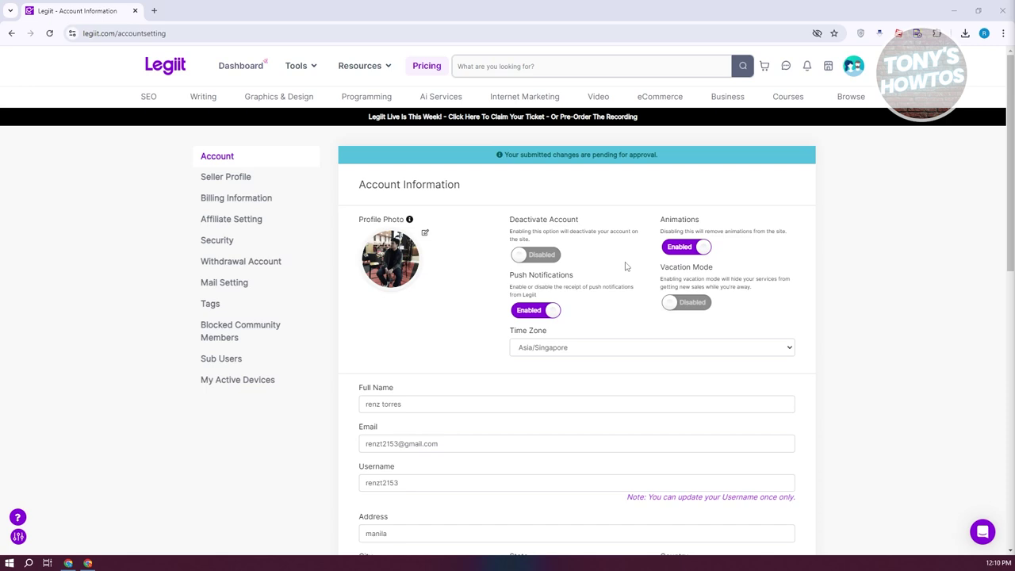
{"action": "left_click", "coordinate": [828, 65]}
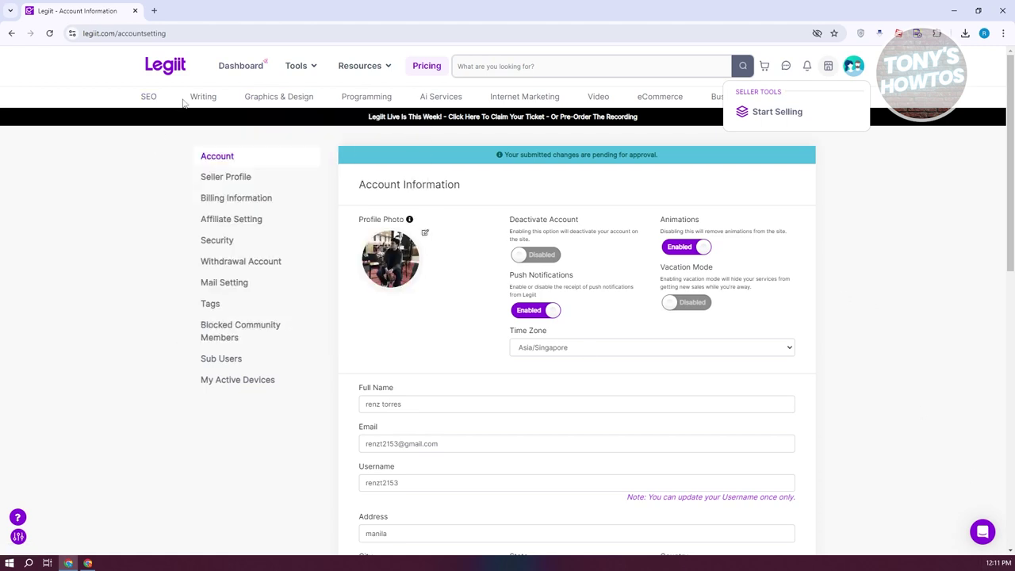
Examine the business dashboard's score, uptime, analytics and to-do widgets, and open the campaign's report list
{"action": "left_click", "coordinate": [242, 68]}
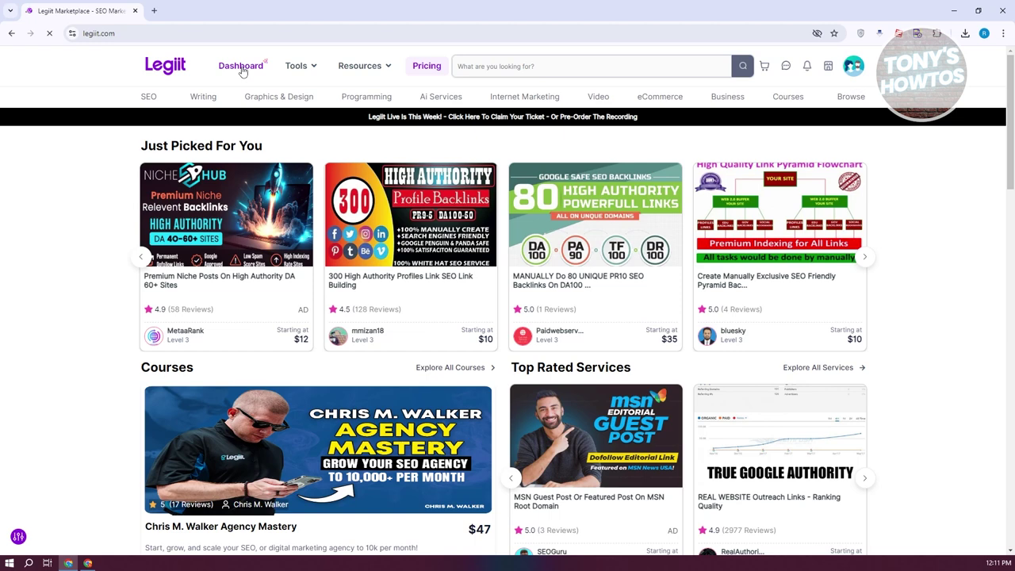
{"action": "left_click", "coordinate": [242, 69]}
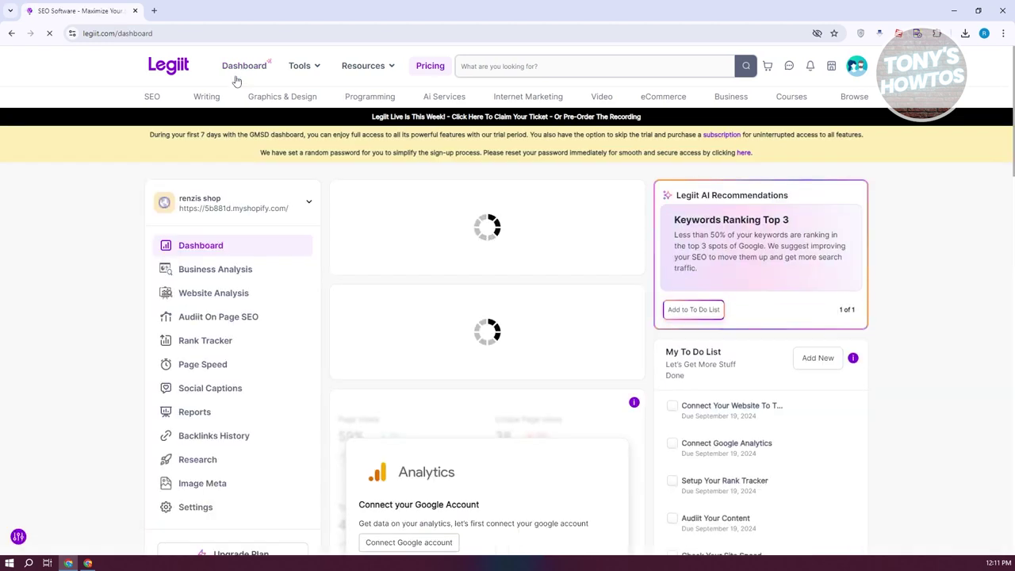
{"action": "scroll", "coordinate": [317, 428], "scroll_direction": "down", "scroll_amount": 2}
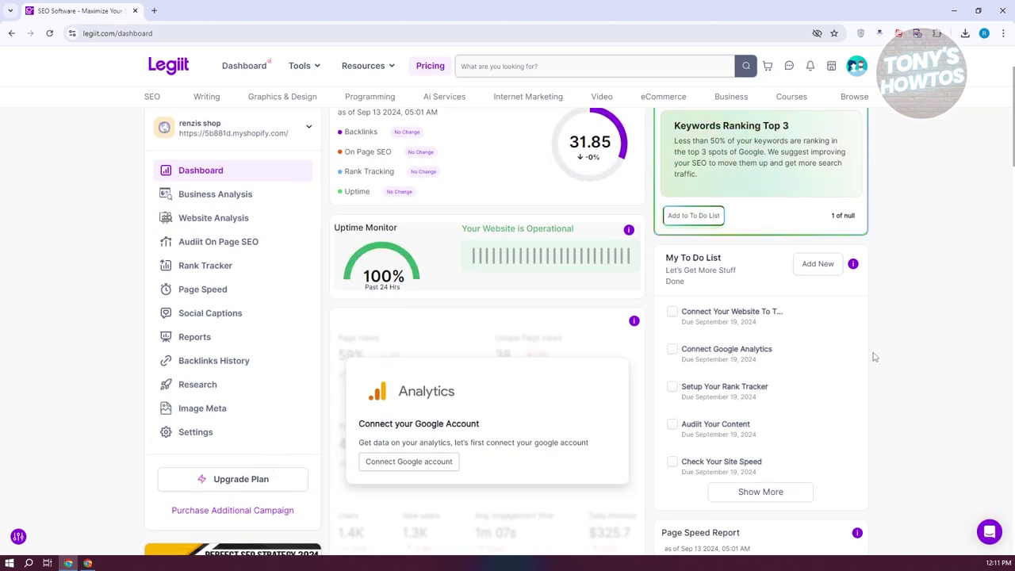
{"action": "scroll", "coordinate": [587, 323], "scroll_direction": "up", "scroll_amount": 2}
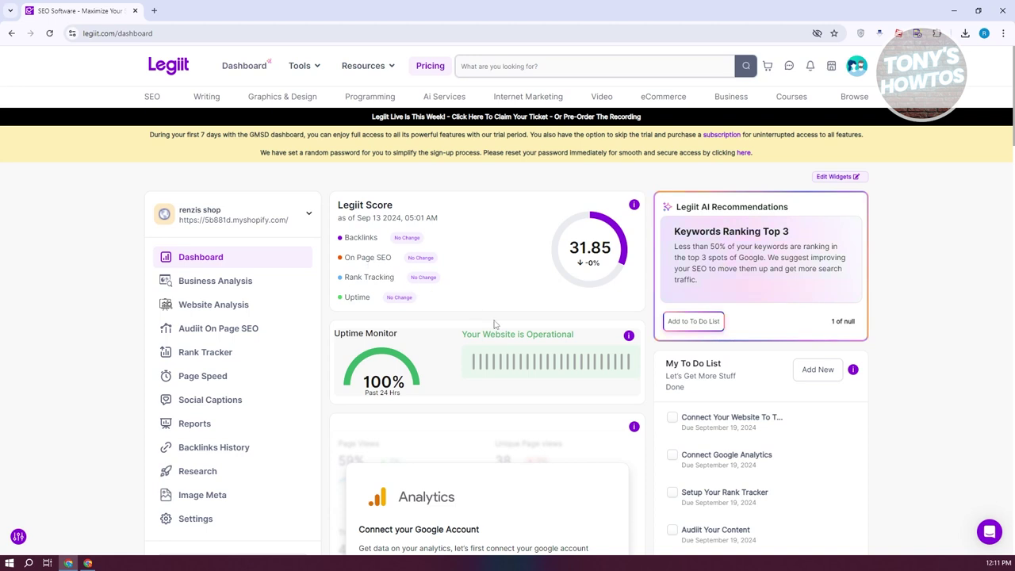
{"action": "scroll", "coordinate": [467, 364], "scroll_direction": "down", "scroll_amount": 4}
{"action": "left_click", "coordinate": [179, 339]}
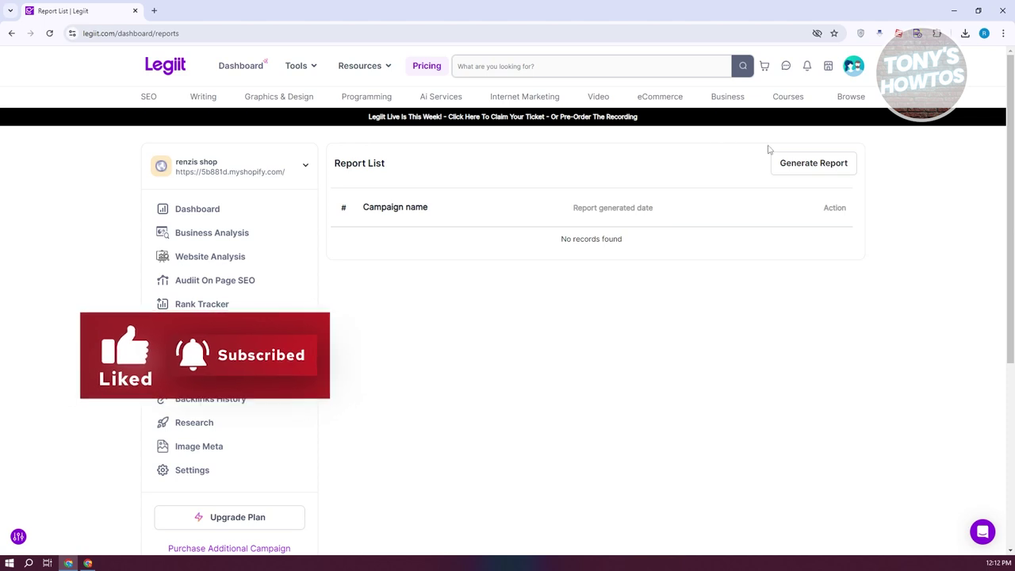
Return to the account settings through Start Selling and highlight the personalized affiliate link in Affiliate Setting
{"action": "left_click", "coordinate": [829, 69]}
{"action": "left_click", "coordinate": [793, 112]}
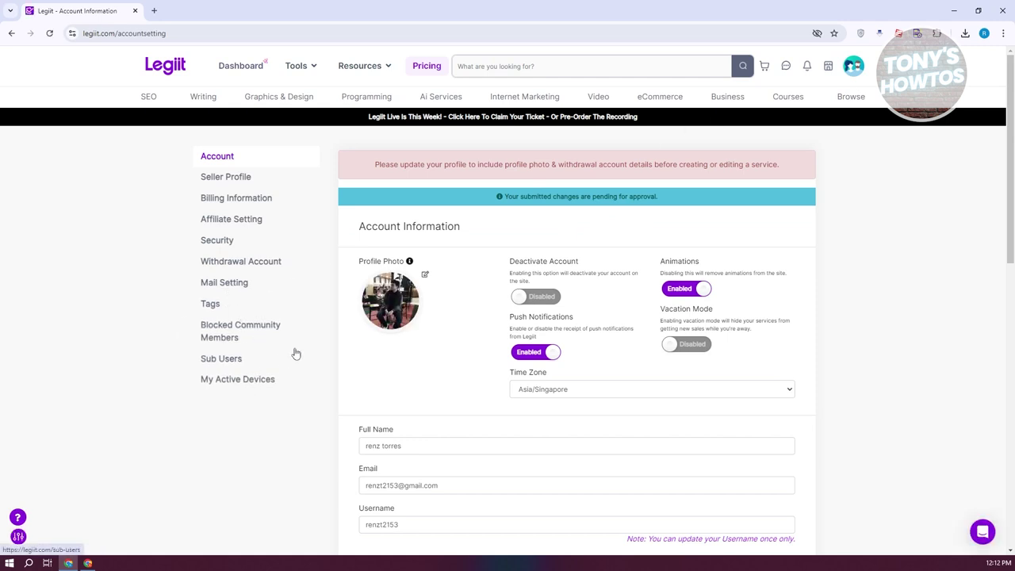
{"action": "left_click", "coordinate": [252, 220]}
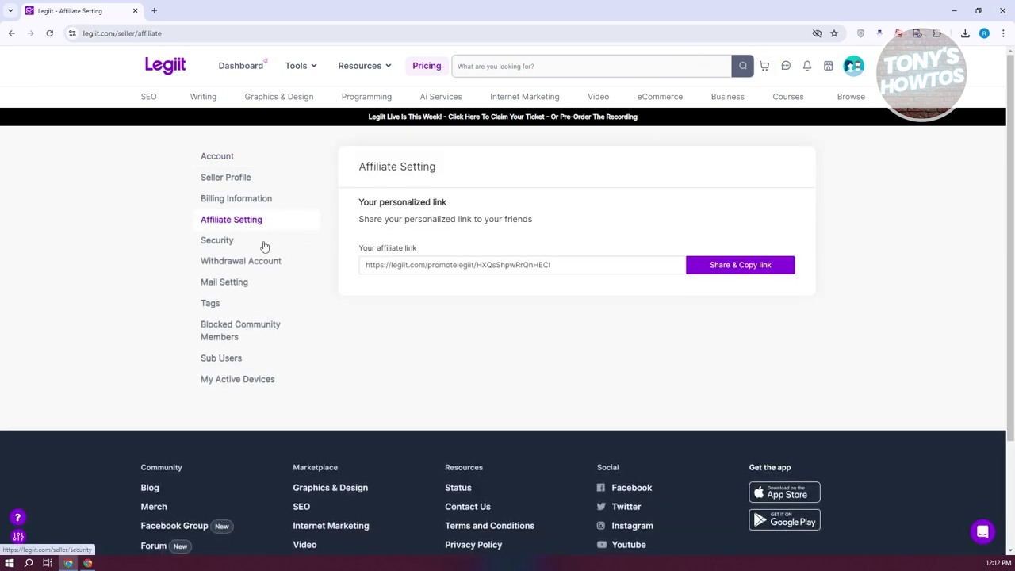
{"action": "left_click_drag", "start_coordinate": [572, 270], "coordinate": [290, 226]}
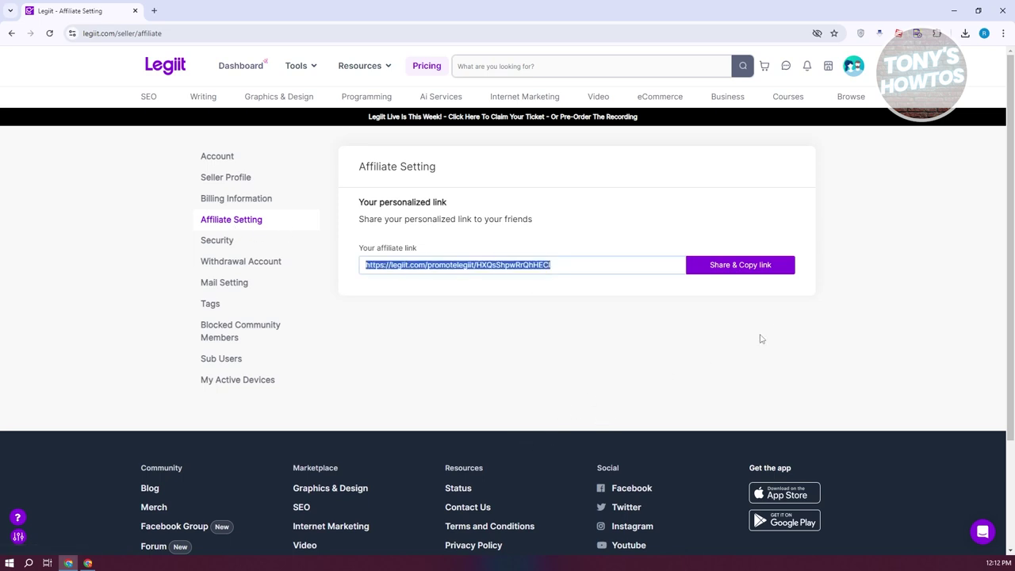
{"action": "left_click", "coordinate": [169, 68]}
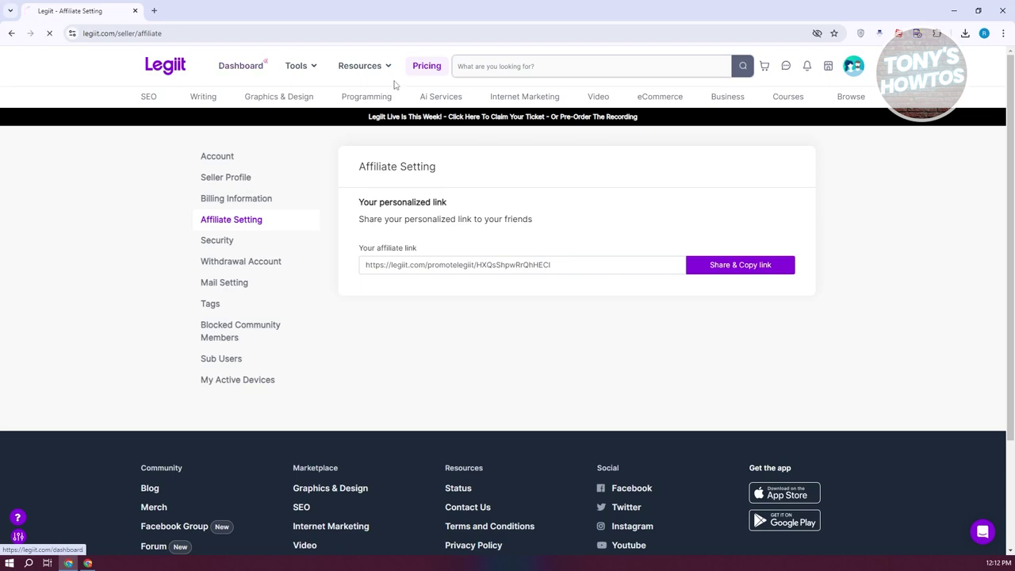